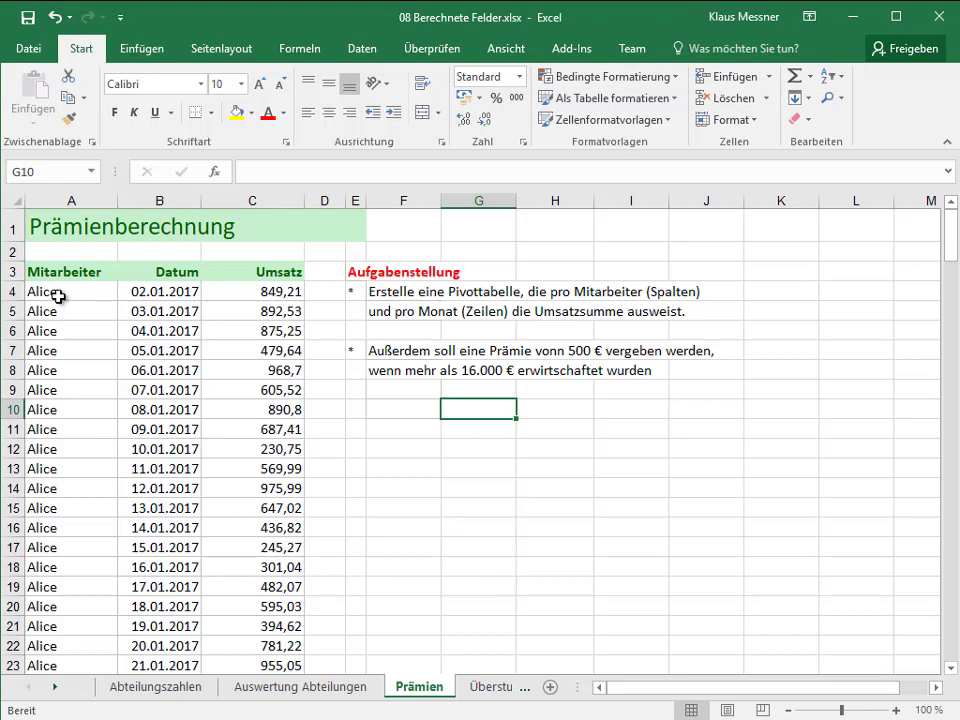
Review the Prämien data by checking the first Mitarbeiter, Datum and Umsatz entries
{"action": "left_click", "coordinate": [60, 293]}
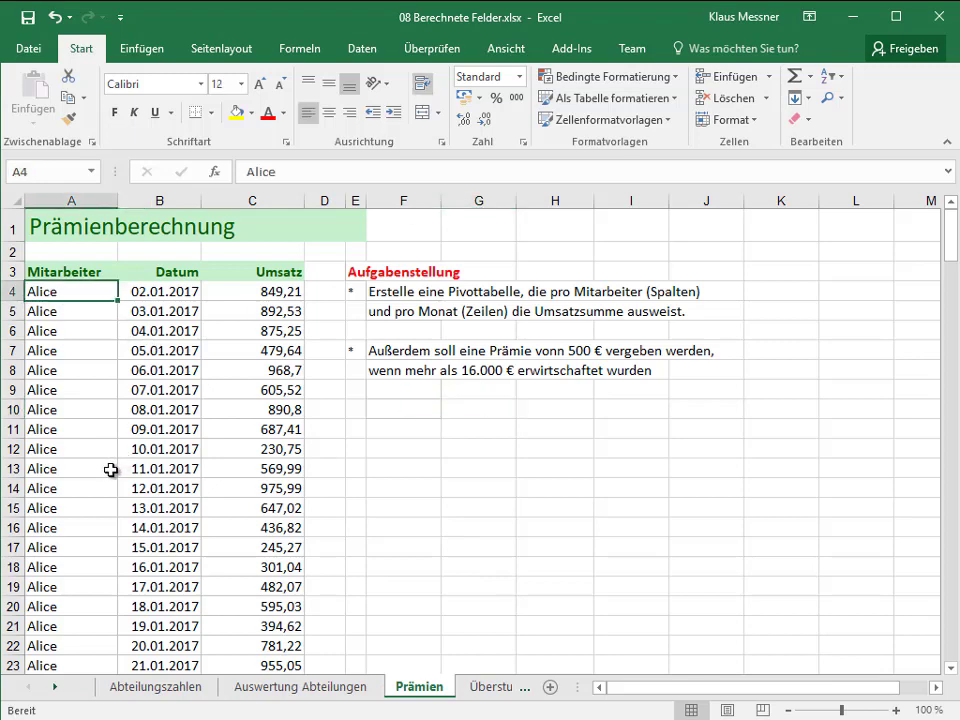
{"action": "scroll", "coordinate": [108, 468], "scroll_direction": "down", "scroll_amount": 4}
{"action": "scroll", "coordinate": [108, 468], "scroll_direction": "down", "scroll_amount": 6}
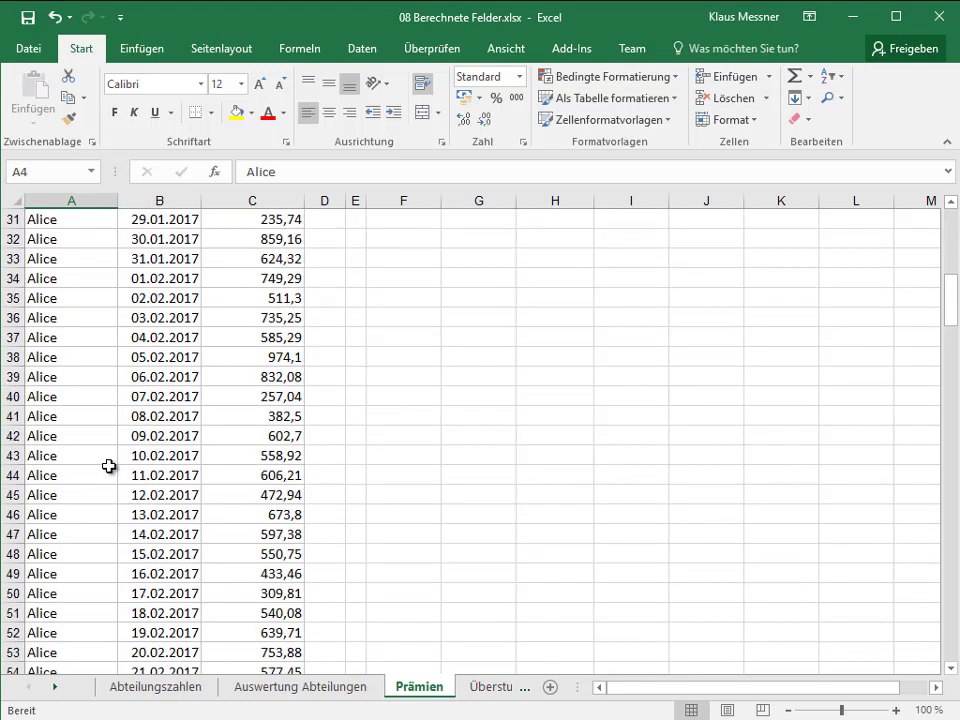
{"action": "scroll", "coordinate": [108, 466], "scroll_direction": "down", "scroll_amount": 6}
{"action": "scroll", "coordinate": [108, 466], "scroll_direction": "down", "scroll_amount": 6}
{"action": "scroll", "coordinate": [110, 462], "scroll_direction": "down", "scroll_amount": 12}
{"action": "scroll", "coordinate": [114, 455], "scroll_direction": "down", "scroll_amount": 4}
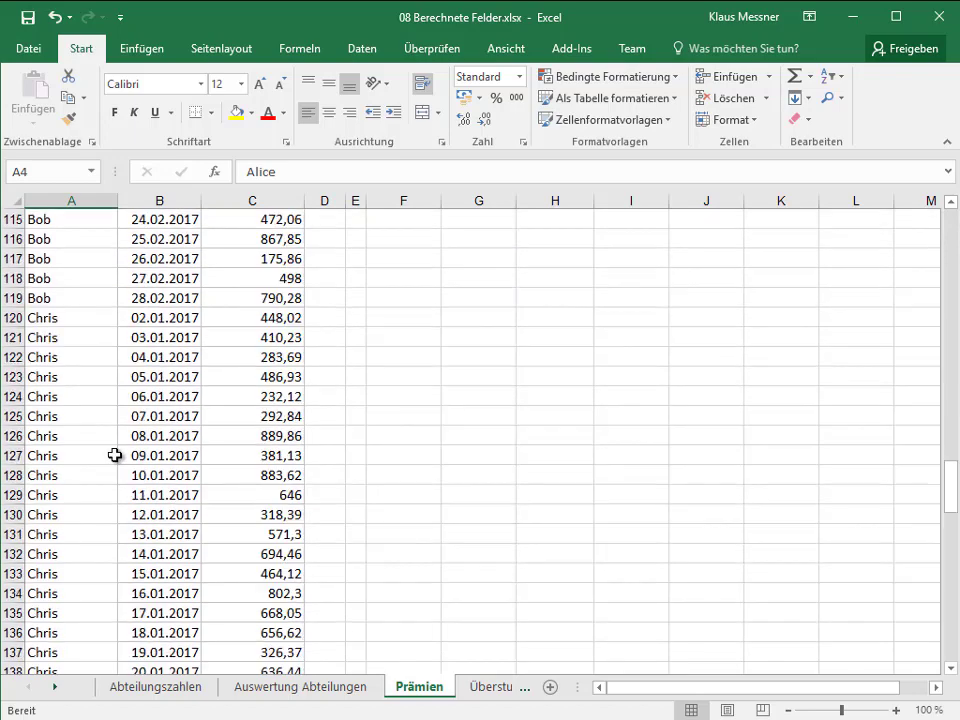
{"action": "scroll", "coordinate": [114, 454], "scroll_direction": "up", "scroll_amount": 6}
{"action": "scroll", "coordinate": [114, 454], "scroll_direction": "up", "scroll_amount": 7}
{"action": "scroll", "coordinate": [114, 454], "scroll_direction": "up", "scroll_amount": 20}
{"action": "left_click", "coordinate": [252, 291]}
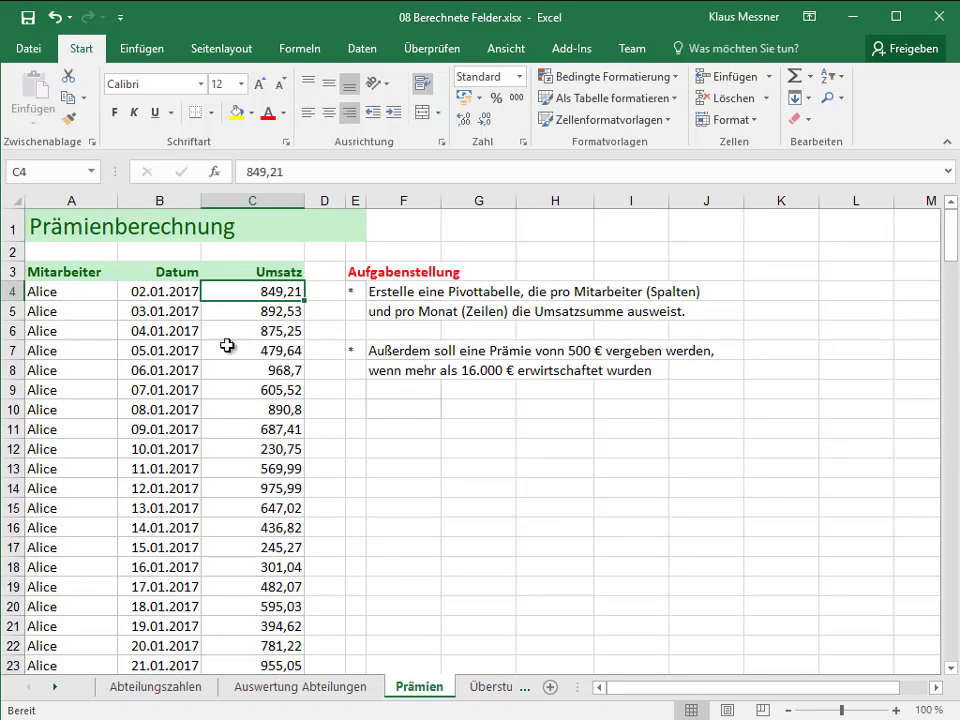
{"action": "left_click", "coordinate": [183, 290]}
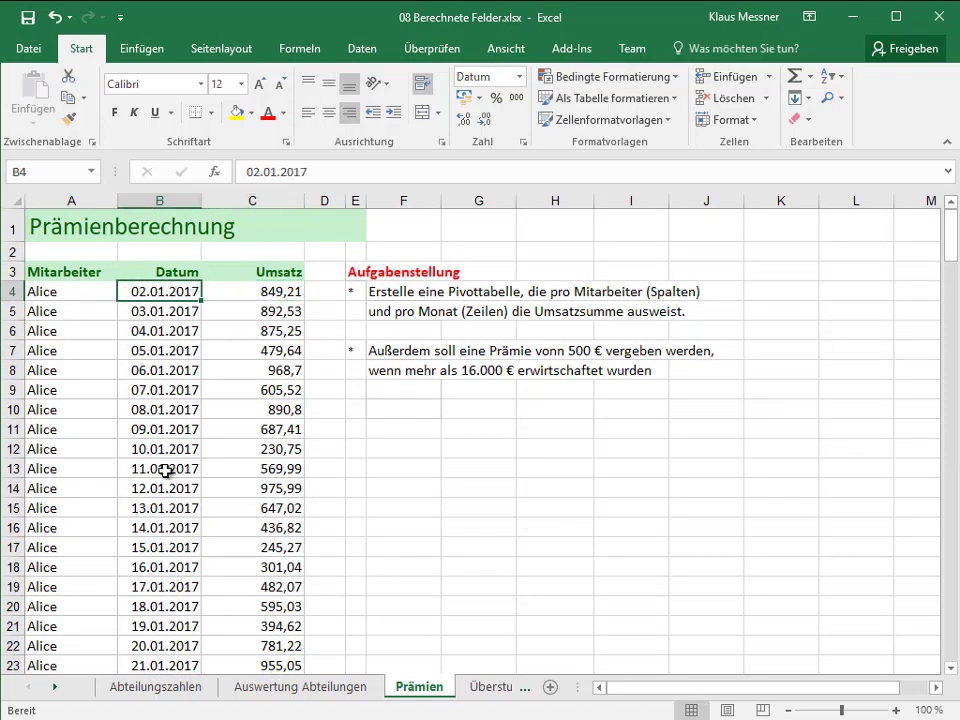
{"action": "left_click", "coordinate": [156, 311]}
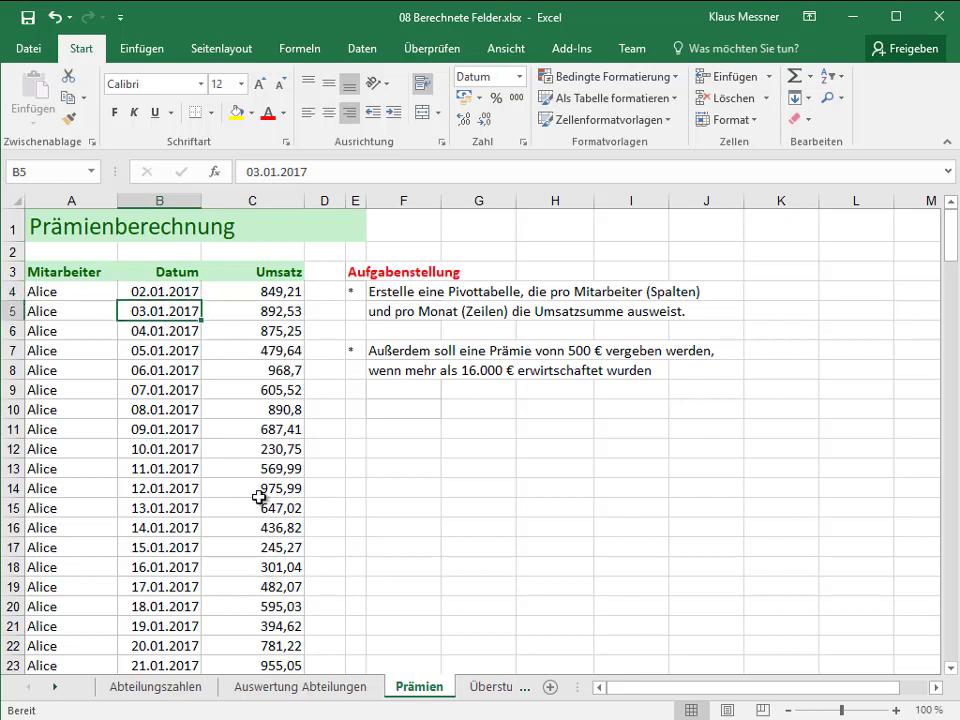
{"action": "left_click", "coordinate": [252, 294]}
{"action": "left_click", "coordinate": [243, 308]}
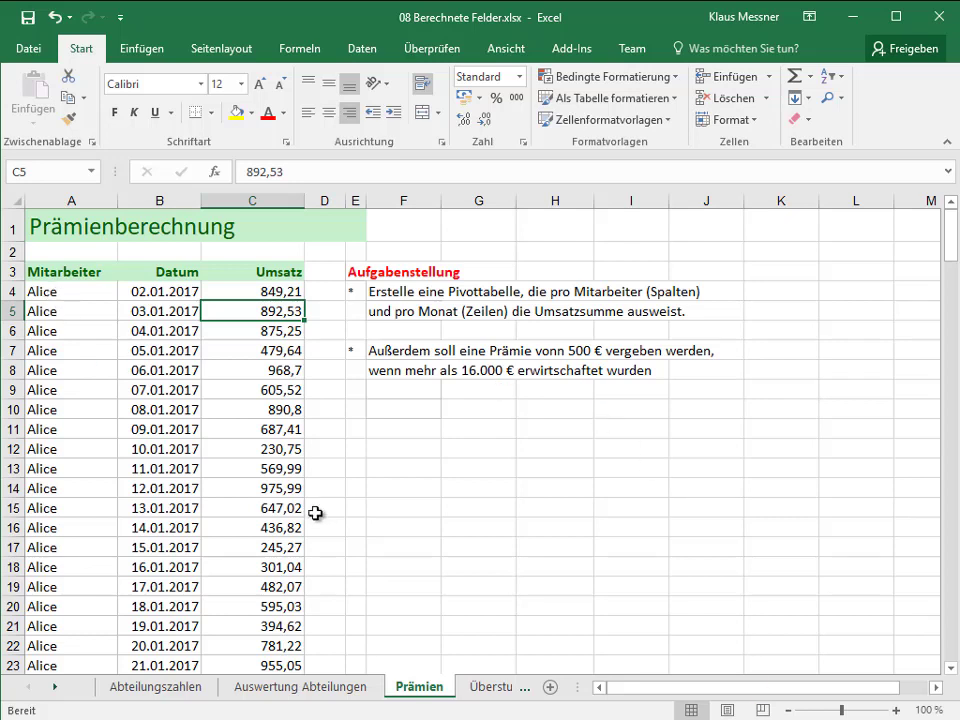
Create a PivotTable from the whole Prämien data table on a new worksheet
{"action": "key", "text": "ctrl+a"}
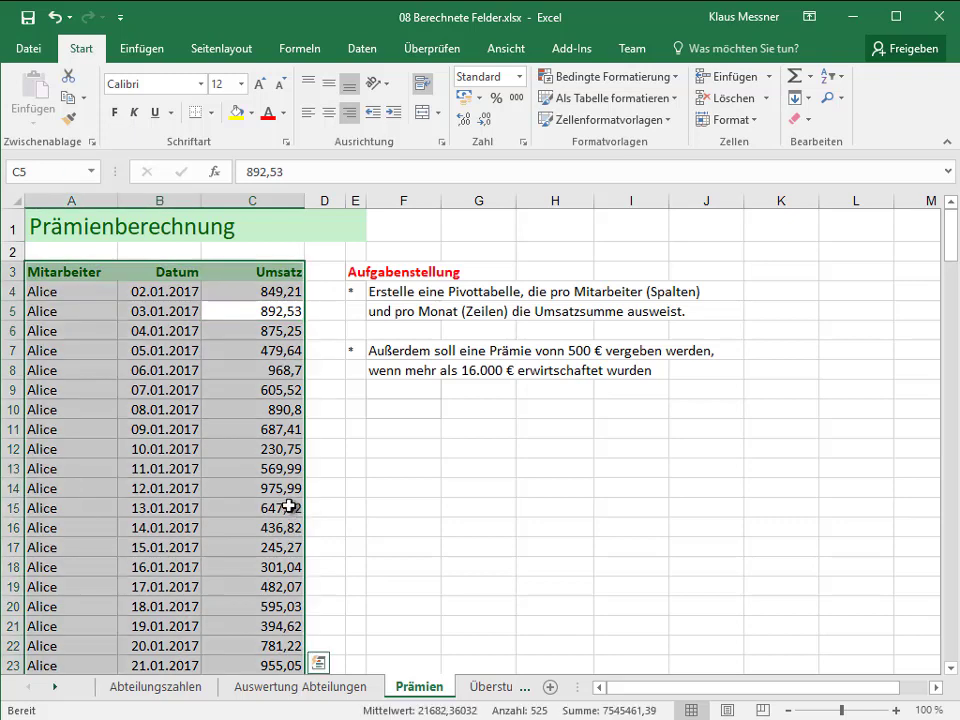
{"action": "left_click", "coordinate": [135, 47]}
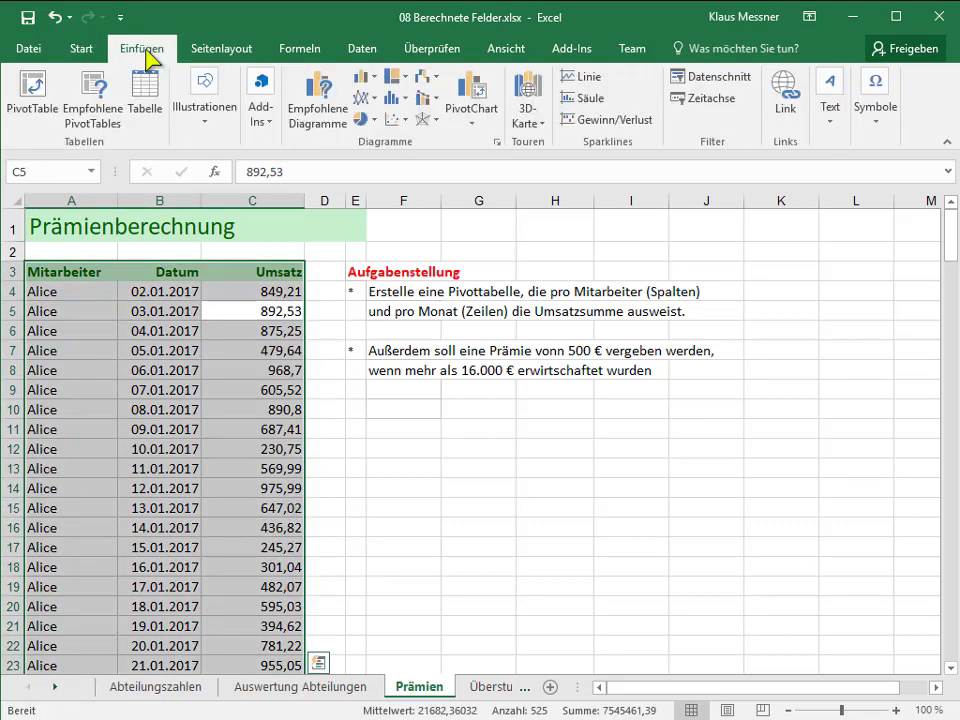
{"action": "left_click", "coordinate": [33, 100]}
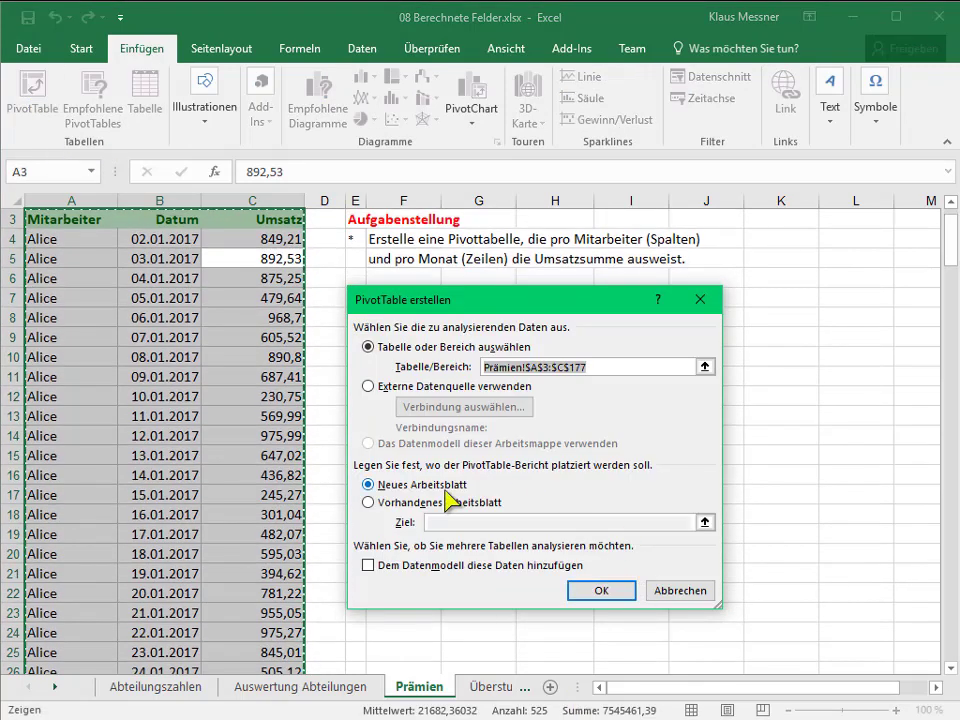
{"action": "left_click", "coordinate": [603, 591]}
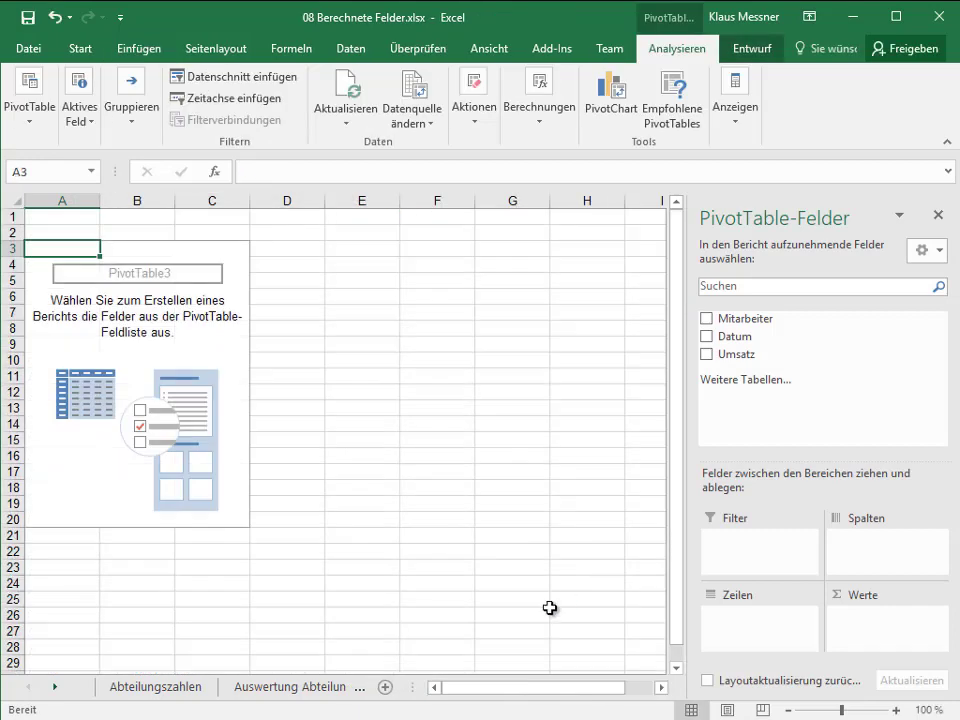
Rename the new Tabelle4 sheet to Prämienauswertung
{"action": "left_click", "coordinate": [56, 686]}
{"action": "right_click", "coordinate": [305, 697]}
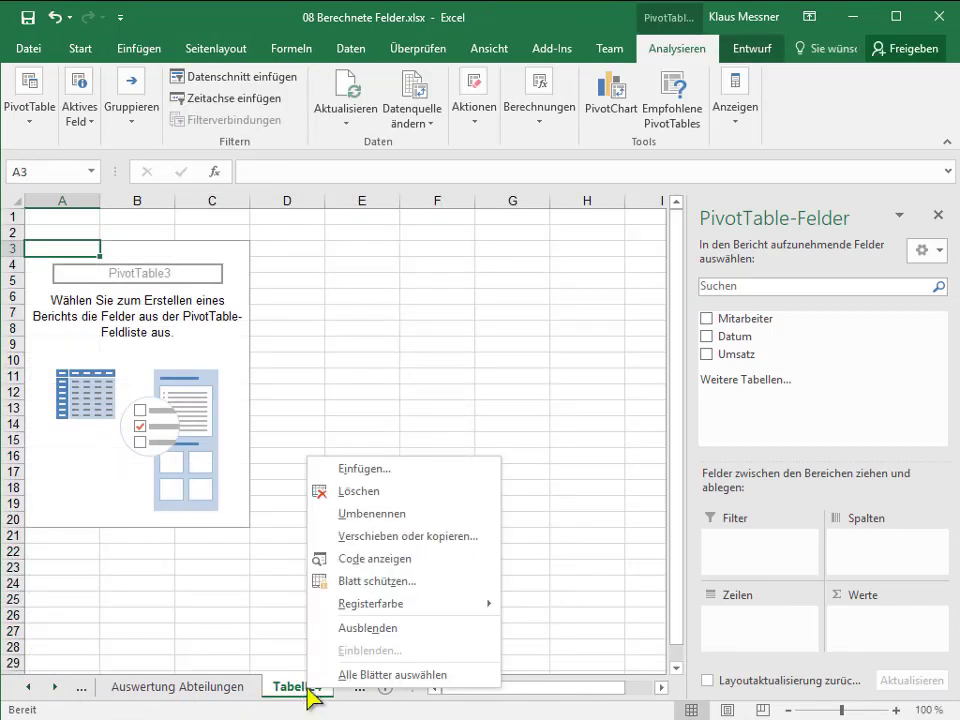
{"action": "left_click", "coordinate": [418, 518]}
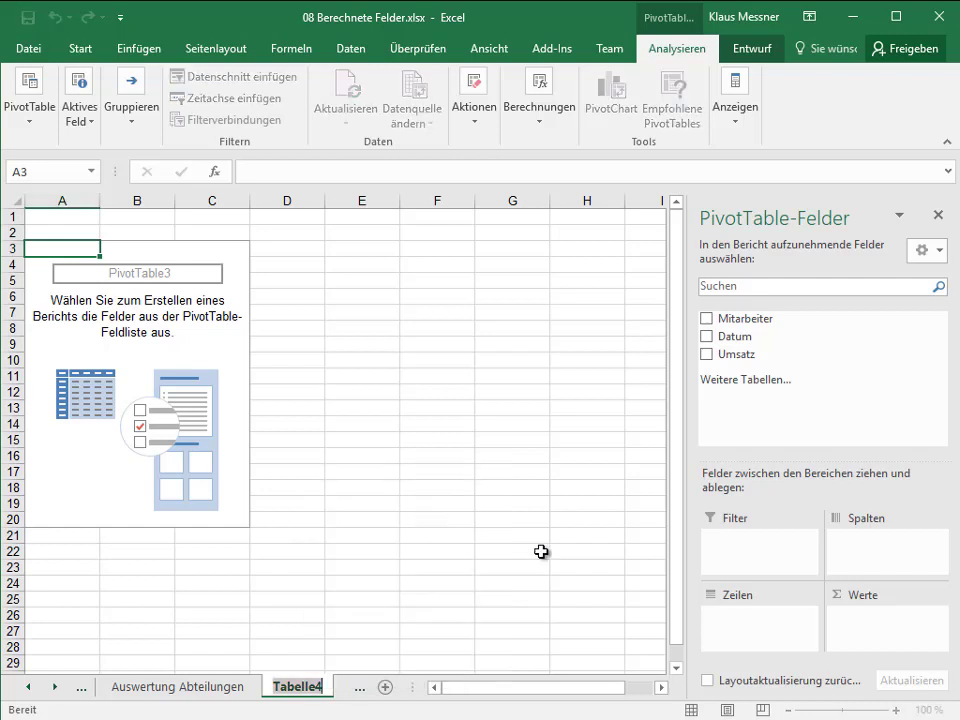
{"action": "type", "text": "Prämie"}
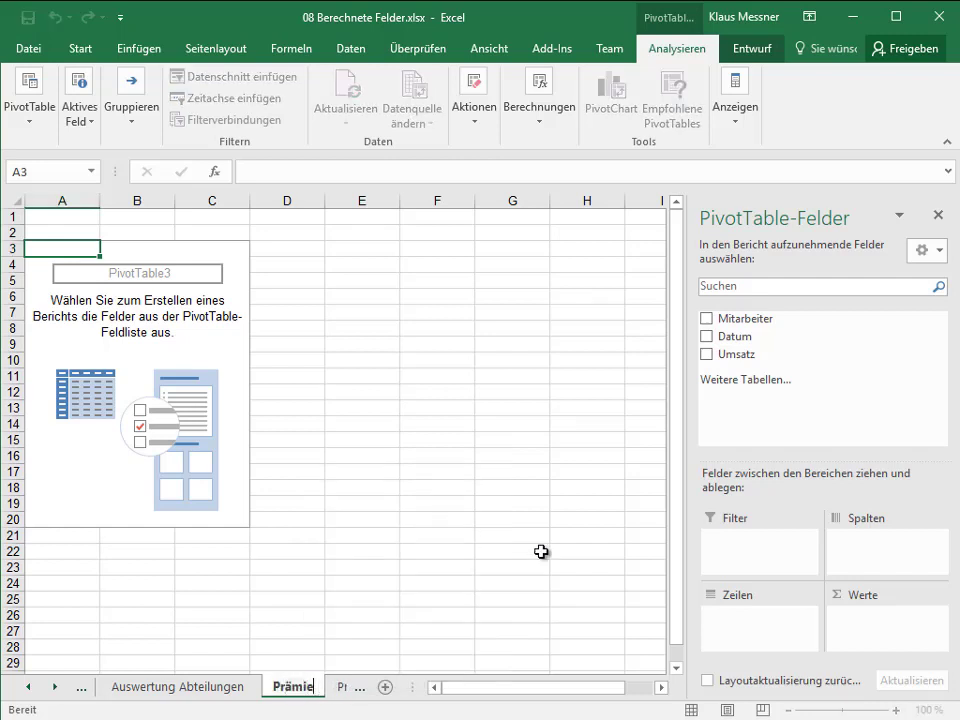
{"action": "type", "text": "nauswertung"}
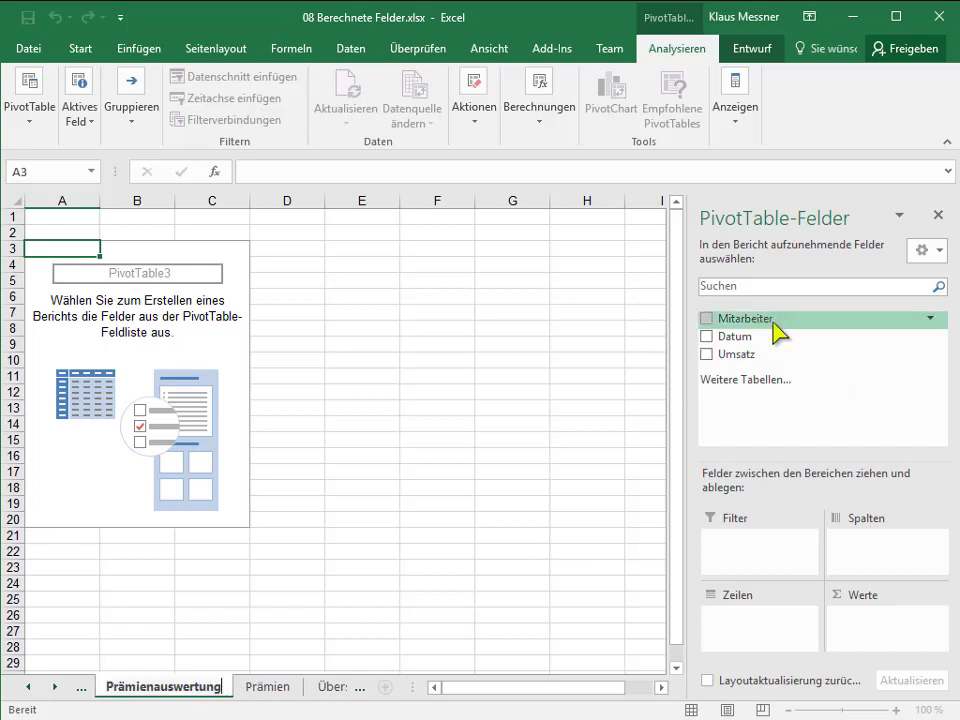
Put Mitarbeiter in columns and Monate in rows, with Datum removed, and sum Umsatz as values
{"action": "mouse_move", "coordinate": [722, 320]}
{"action": "left_mouse_down"}
{"action": "mouse_move", "coordinate": [877, 520]}
{"action": "mouse_move", "coordinate": [845, 555]}
{"action": "left_mouse_up"}
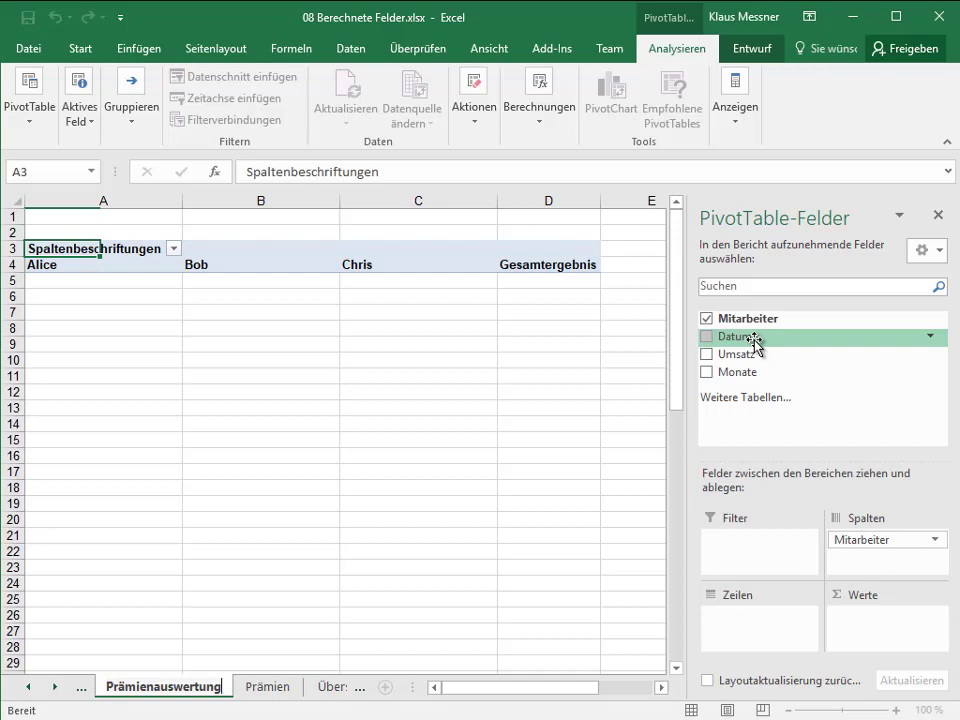
{"action": "left_click_drag", "start_coordinate": [754, 345], "coordinate": [772, 627]}
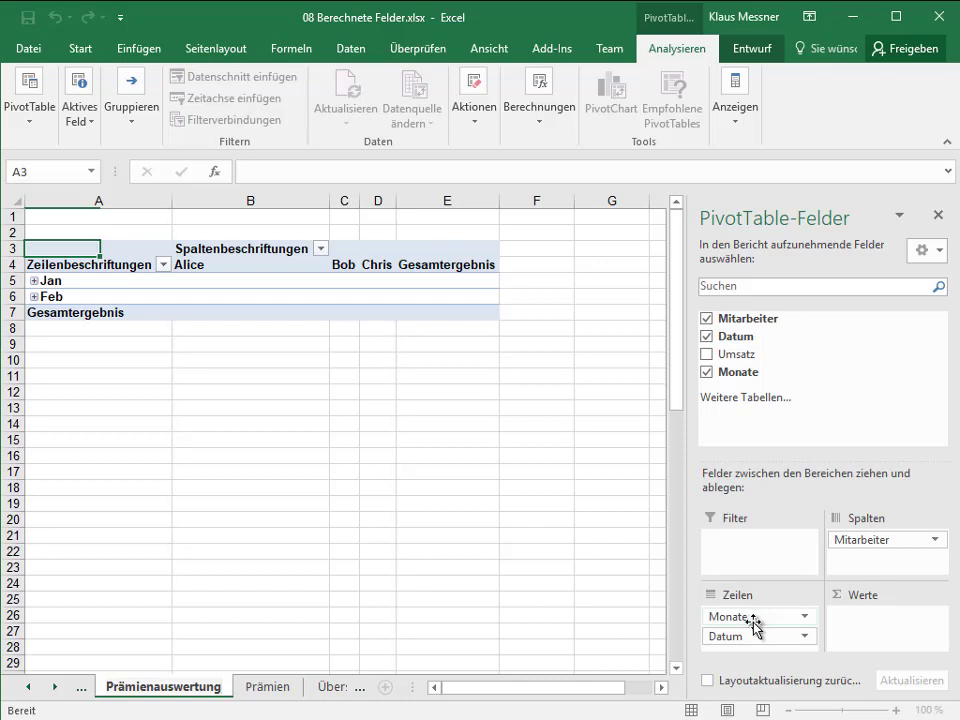
{"action": "left_click", "coordinate": [759, 641]}
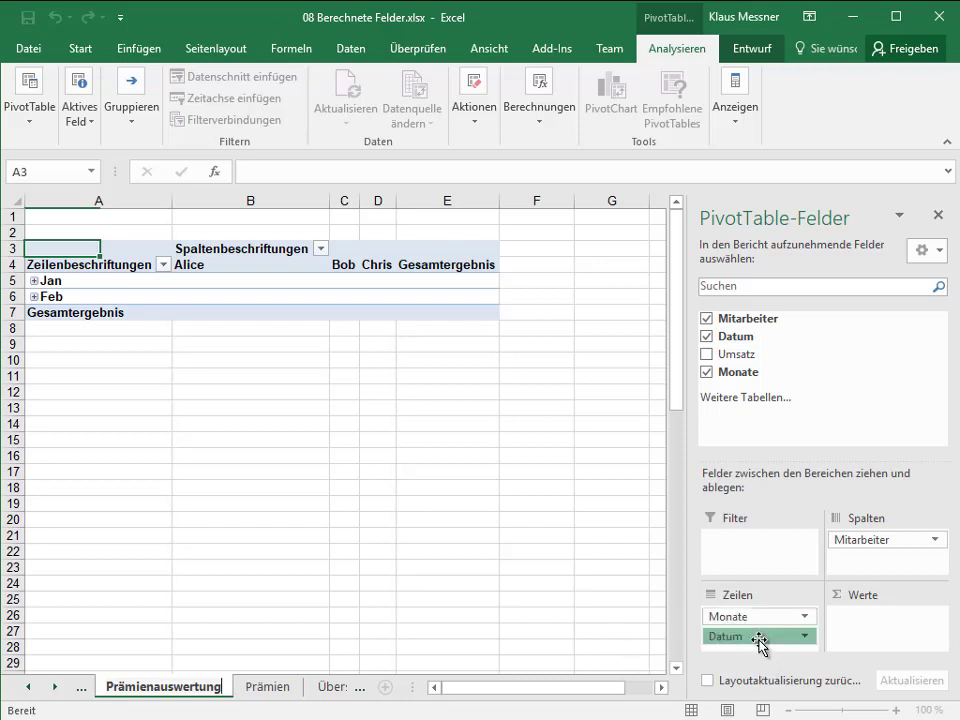
{"action": "left_click_drag", "start_coordinate": [759, 641], "coordinate": [493, 615]}
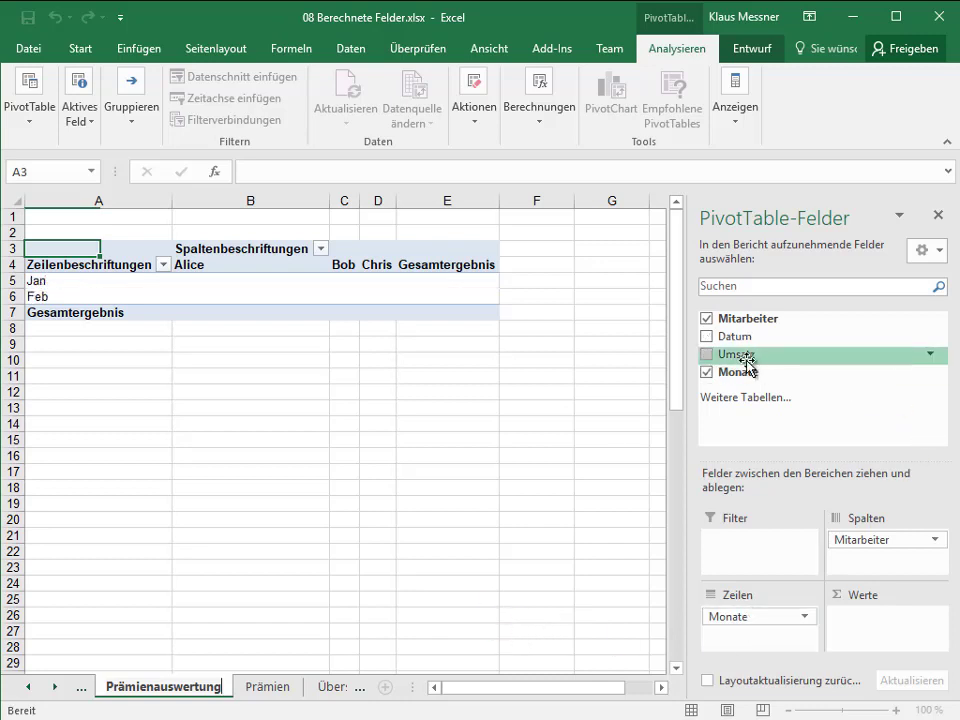
{"action": "left_click_drag", "start_coordinate": [748, 355], "coordinate": [860, 622]}
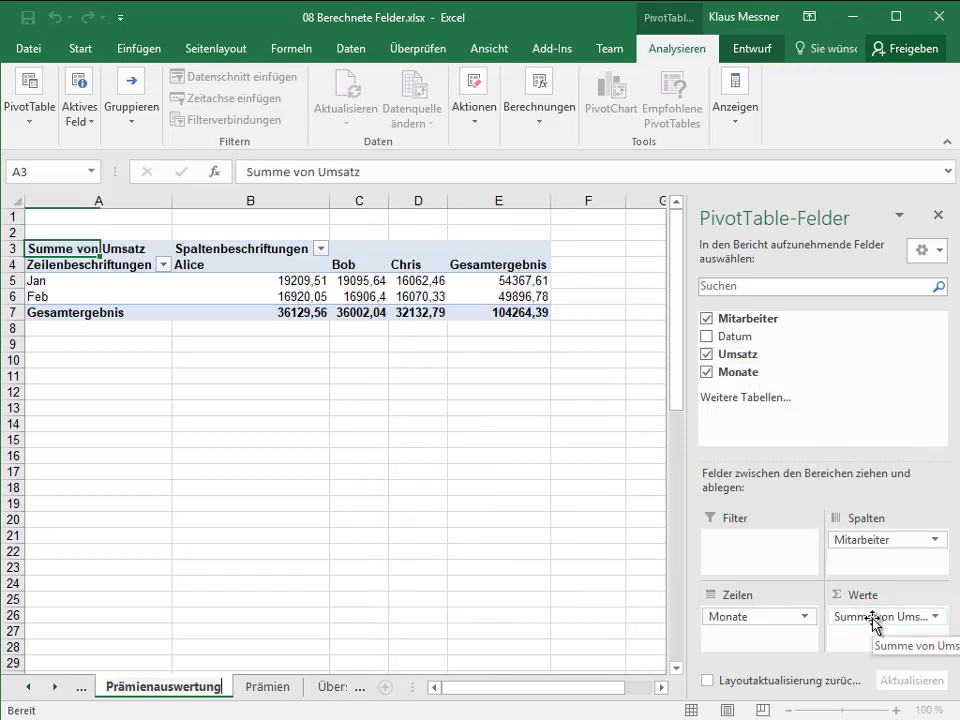
Format the Umsatz sums as Währung with 0 decimal places
{"action": "left_click", "coordinate": [872, 617]}
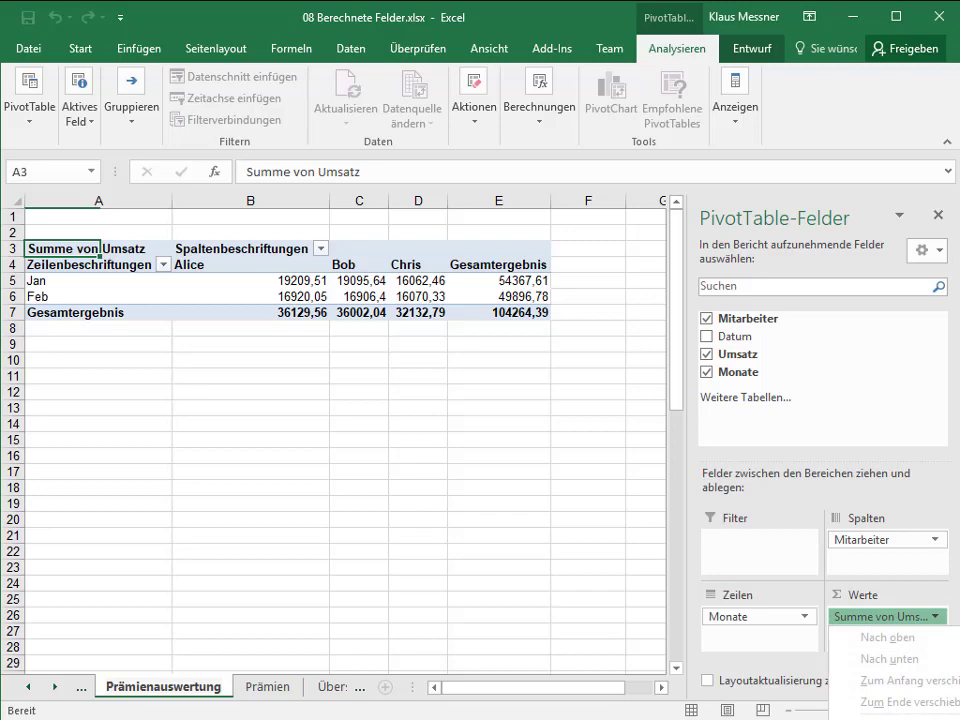
{"action": "left_click", "coordinate": [895, 712]}
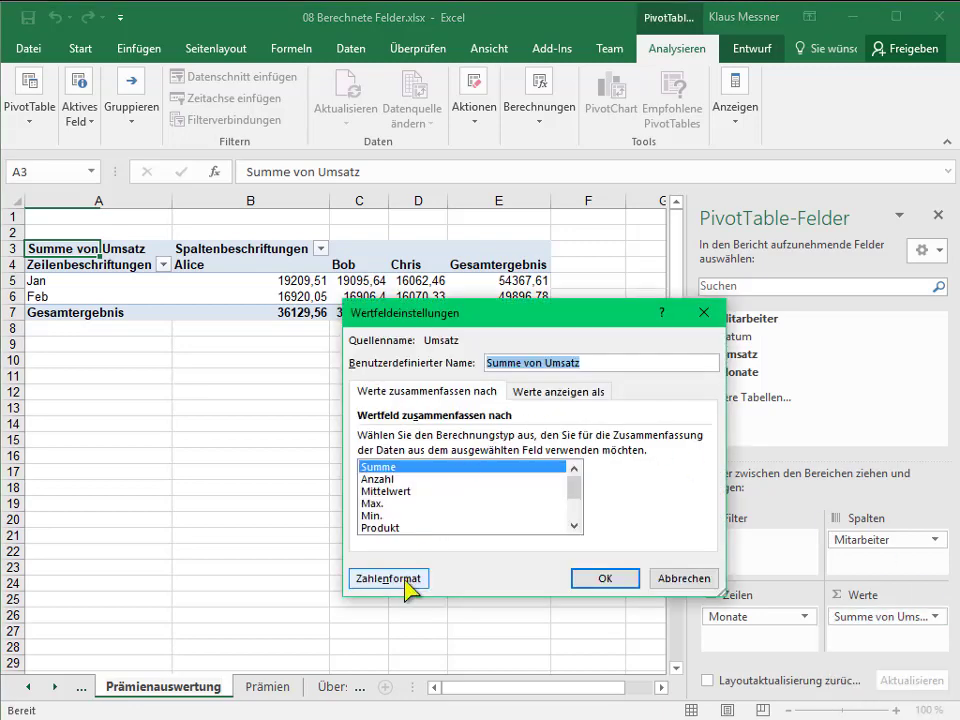
{"action": "left_click", "coordinate": [400, 640]}
{"action": "left_click", "coordinate": [335, 342]}
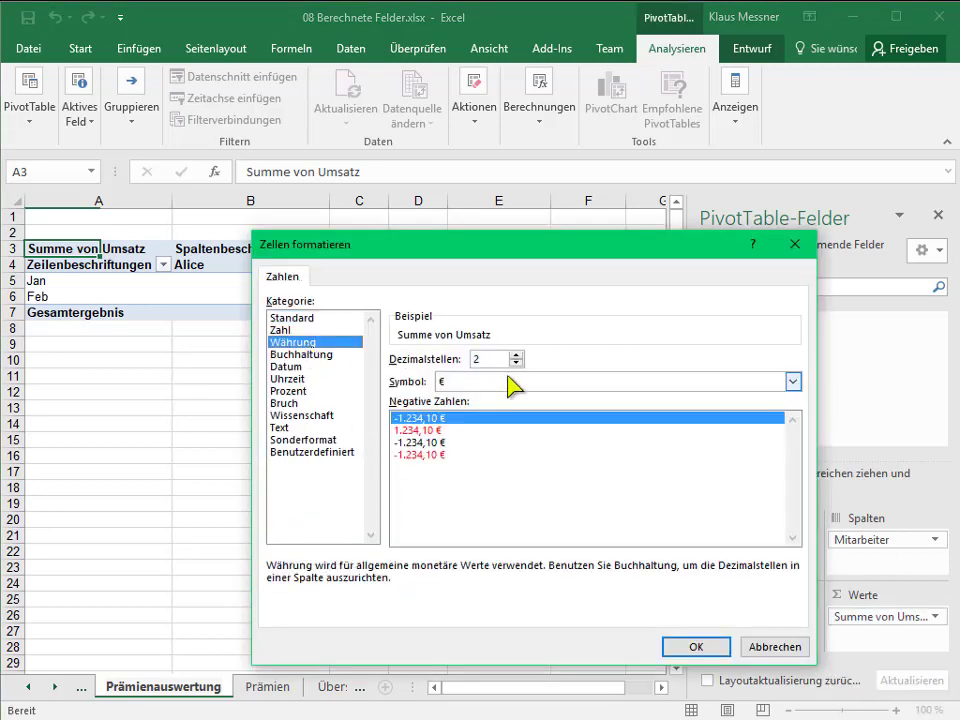
{"action": "left_click", "coordinate": [516, 363]}
{"action": "left_click", "coordinate": [516, 363]}
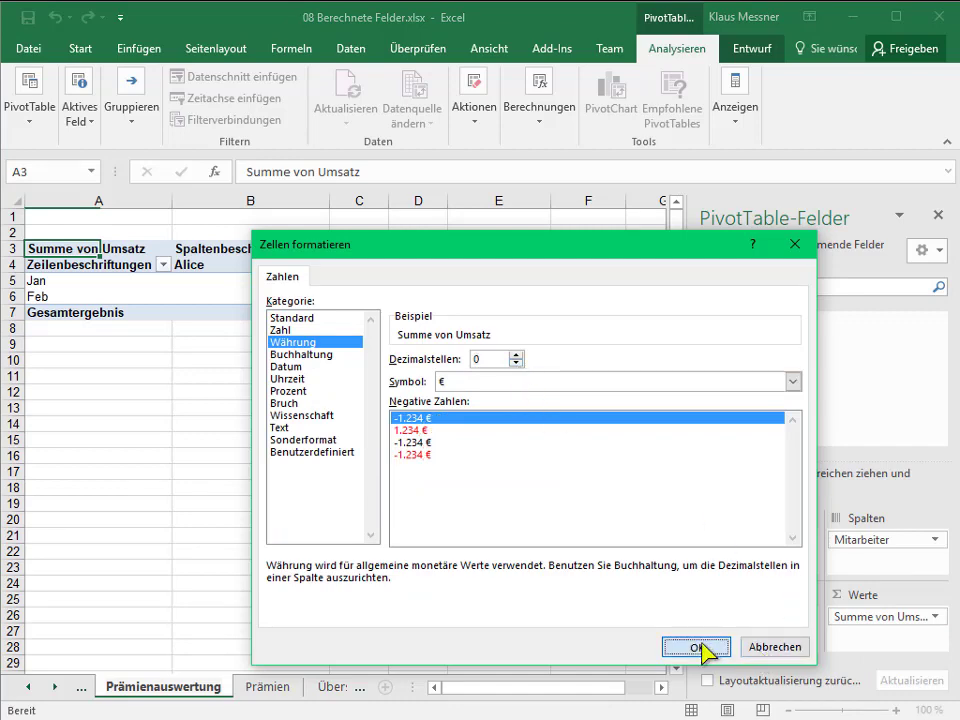
{"action": "left_click", "coordinate": [700, 646]}
{"action": "left_click", "coordinate": [587, 580]}
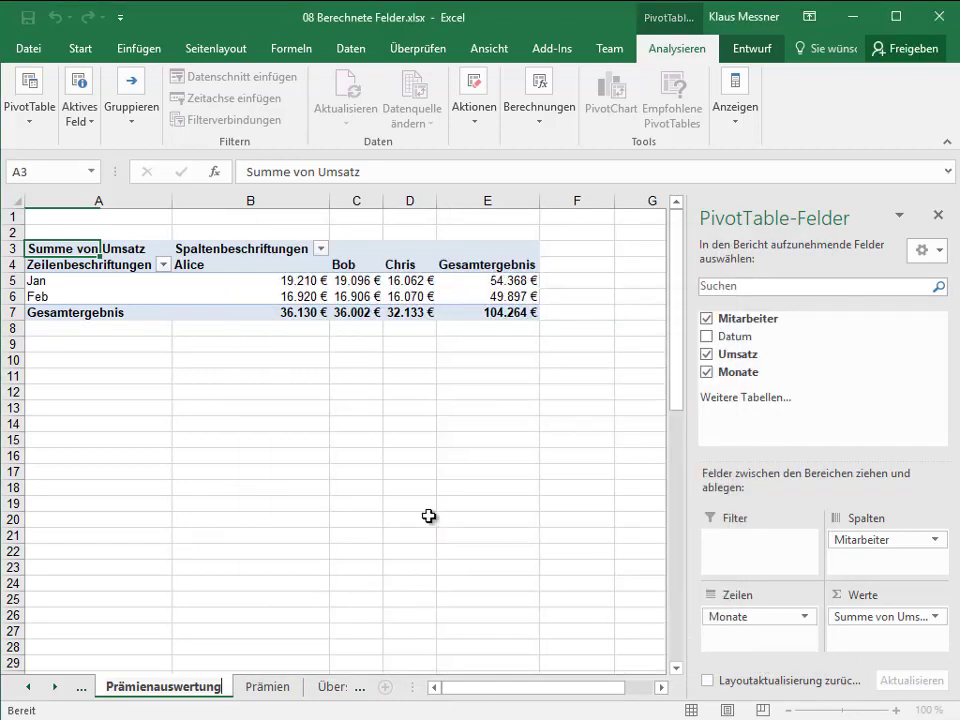
Rename the row header to Zeitraum and the column header to Mitarbeiter
{"action": "key", "text": "Down"}
{"action": "left_click_drag", "start_coordinate": [405, 171], "coordinate": [223, 227]}
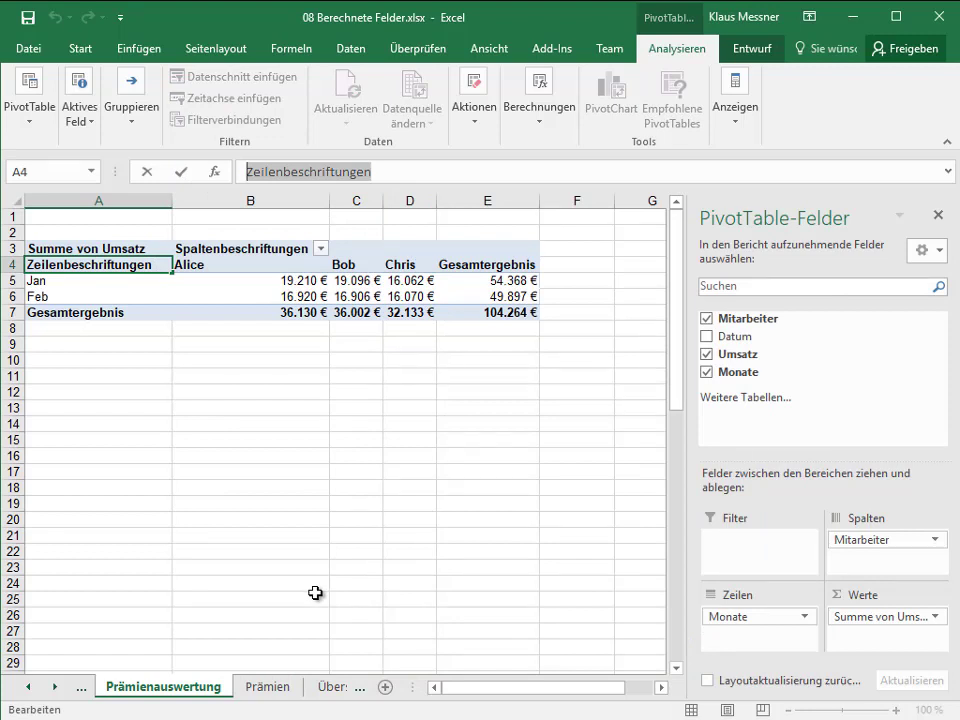
{"action": "type", "text": "Zeitraum"}
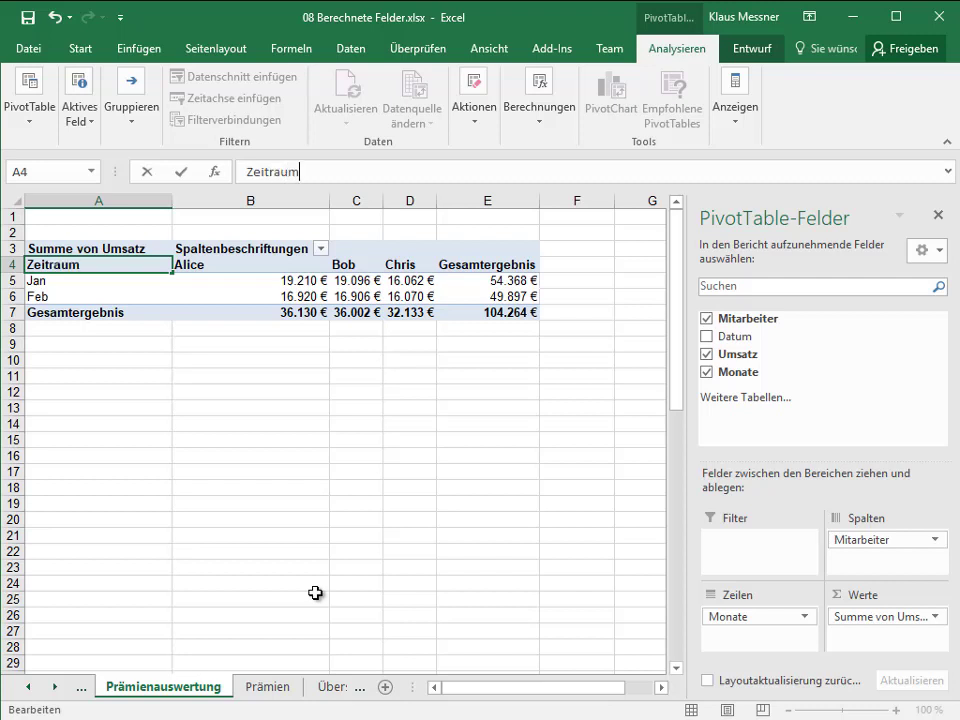
{"action": "key", "text": "Return"}
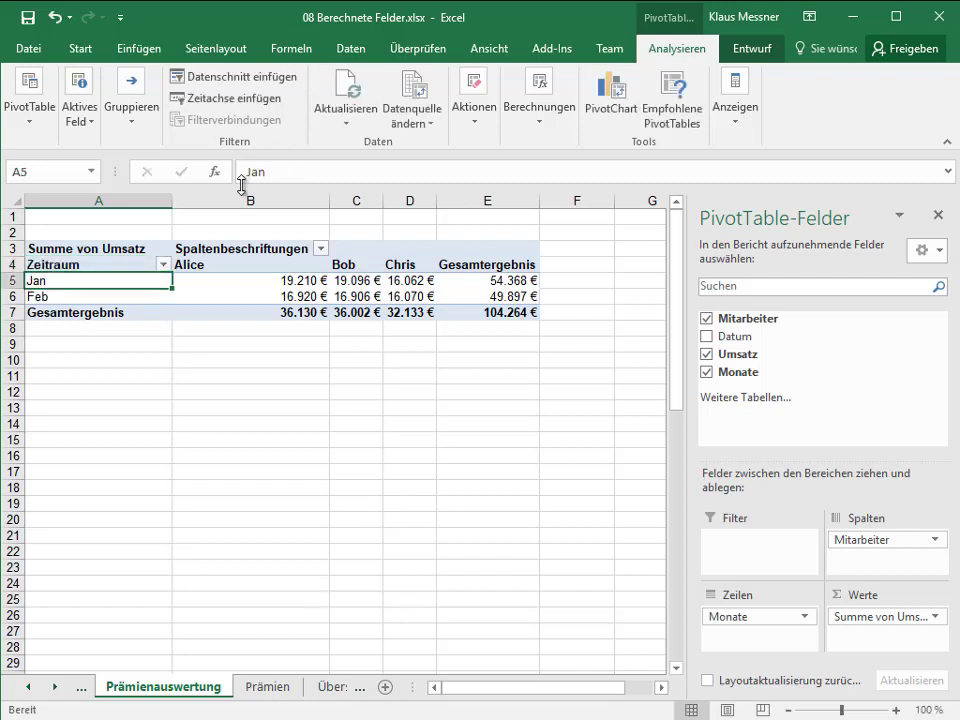
{"action": "left_click", "coordinate": [285, 248]}
{"action": "left_click_drag", "start_coordinate": [413, 171], "coordinate": [107, 168]}
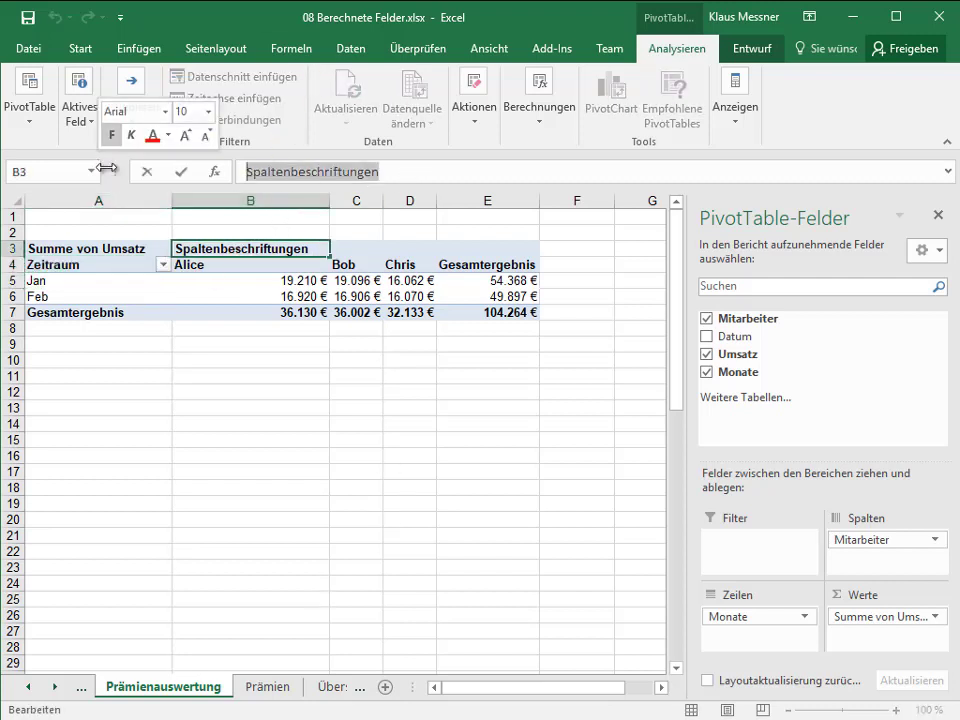
{"action": "type", "text": "Mitarbei"}
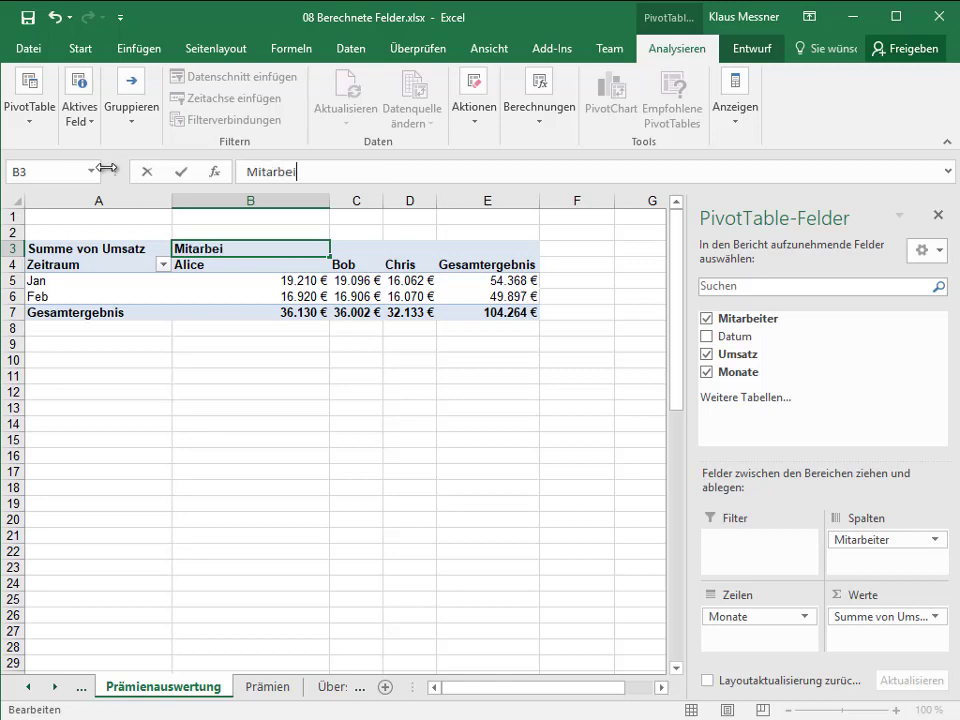
{"action": "type", "text": "ter"}
{"action": "key", "text": "Return"}
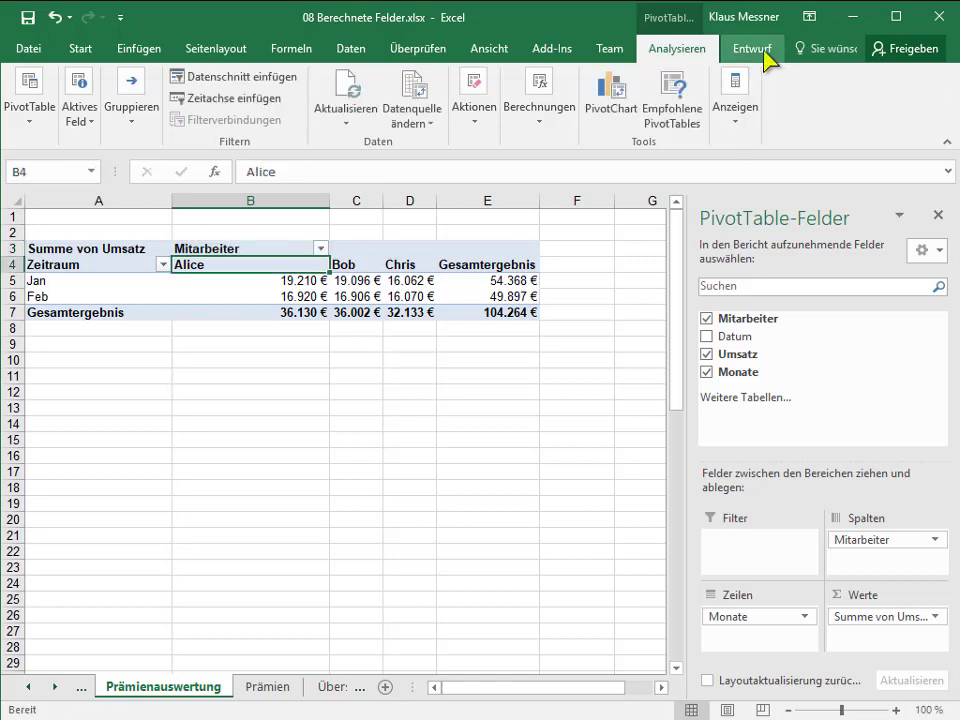
Apply a dark blue PivotTable style from the Entwurf style gallery
{"action": "left_click", "coordinate": [768, 52]}
{"action": "left_click", "coordinate": [901, 116]}
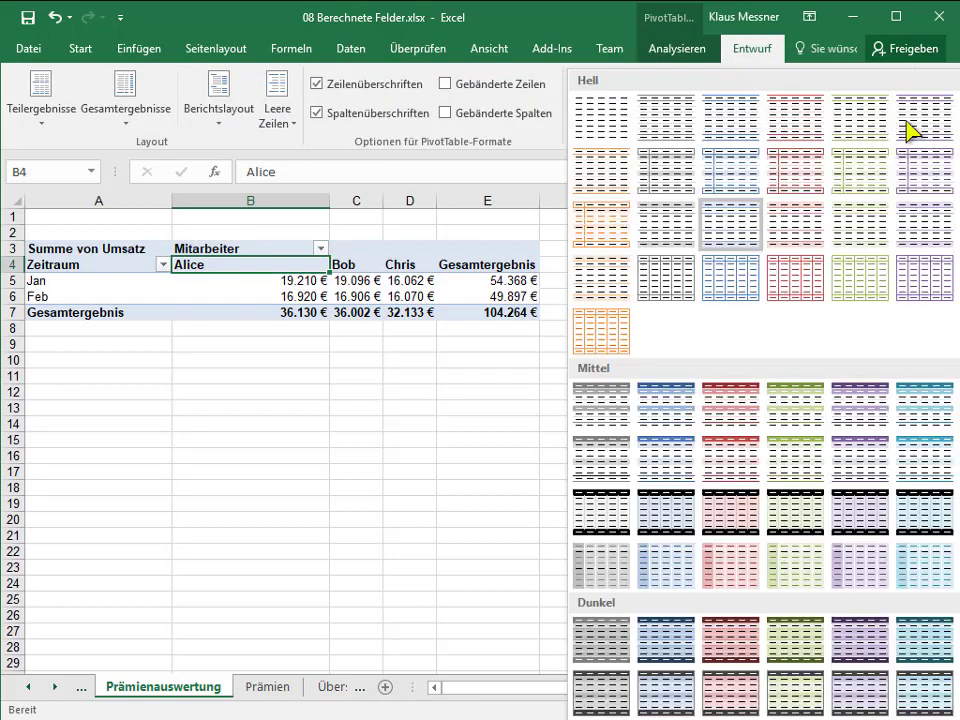
{"action": "left_click", "coordinate": [652, 640]}
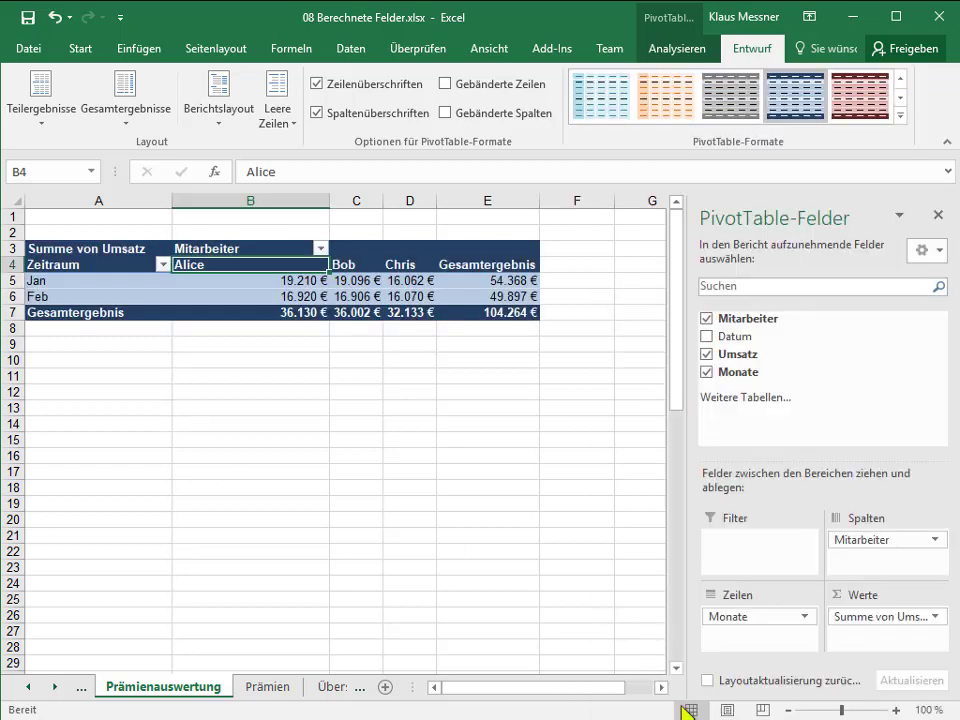
Widen columns B to D so Bob's and Chris's amounts show in full
{"action": "left_click", "coordinate": [897, 710]}
{"action": "left_click", "coordinate": [897, 710]}
{"action": "left_click_drag", "start_coordinate": [678, 322], "coordinate": [680, 308]}
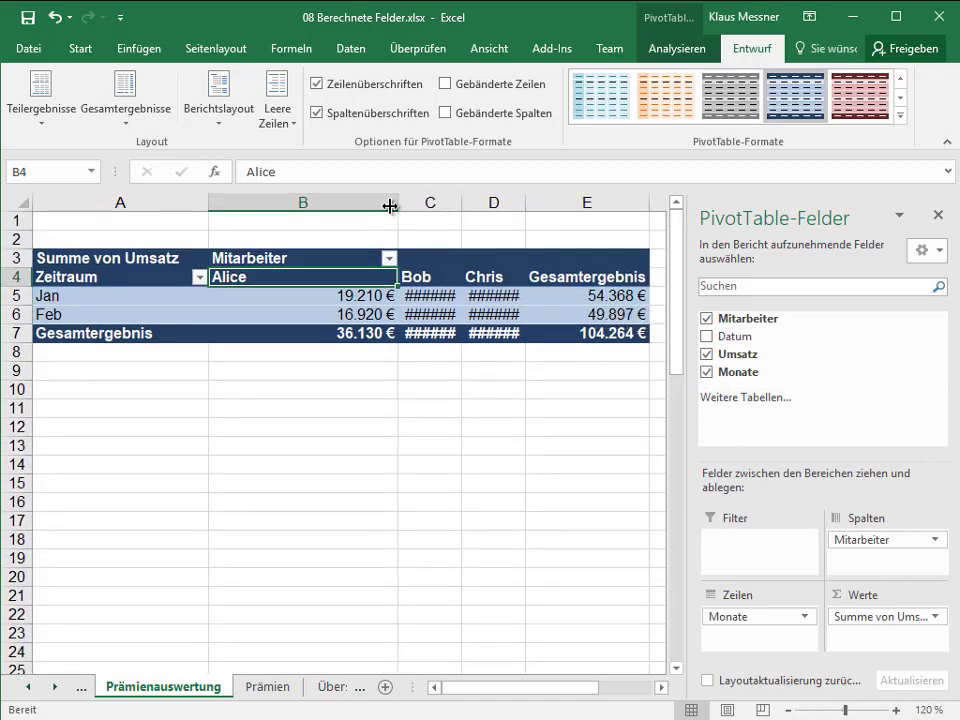
{"action": "mouse_move", "coordinate": [390, 206]}
{"action": "left_mouse_down"}
{"action": "mouse_move", "coordinate": [303, 206]}
{"action": "mouse_move", "coordinate": [379, 199]}
{"action": "left_mouse_up"}
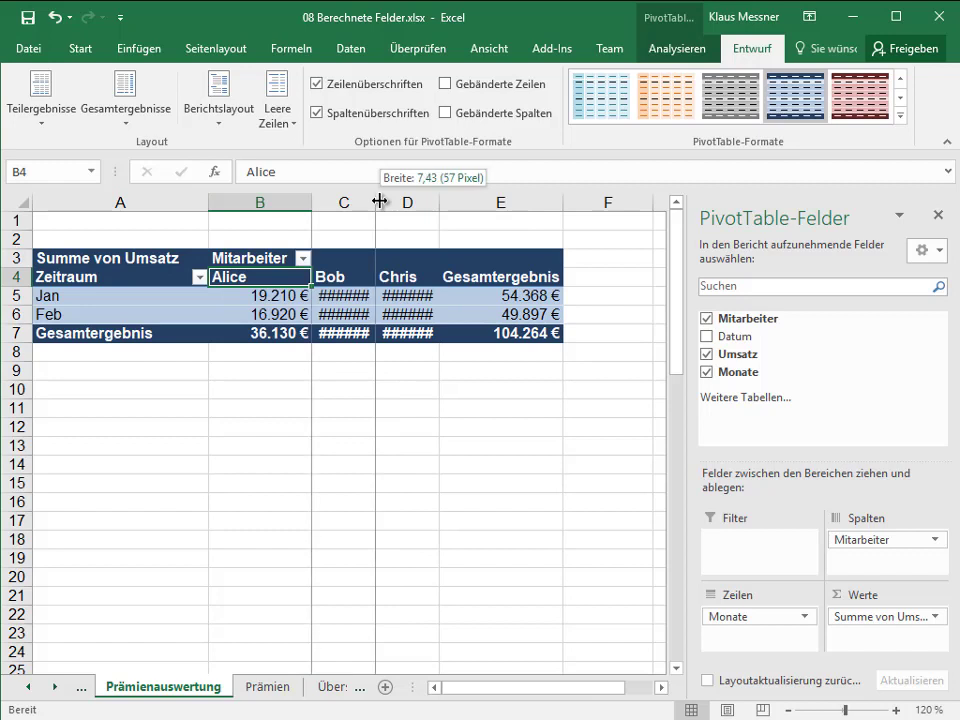
{"action": "double_click", "coordinate": [442, 199]}
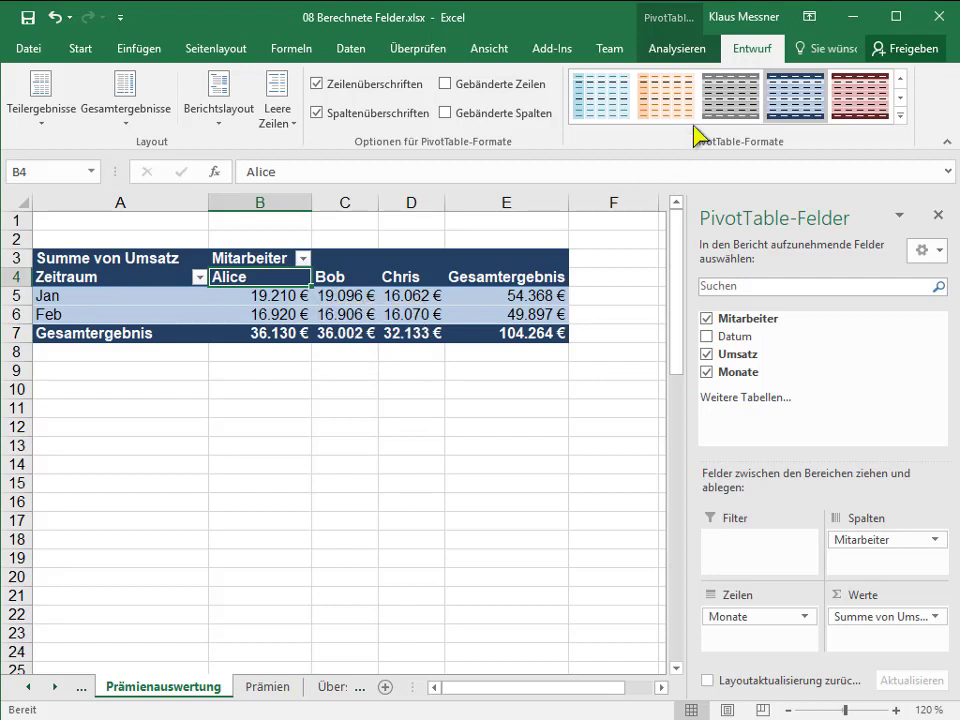
Open the Berechnetes Feld dialog under Berechnungen > Felder, Elemente und Gruppen
{"action": "left_click", "coordinate": [693, 52]}
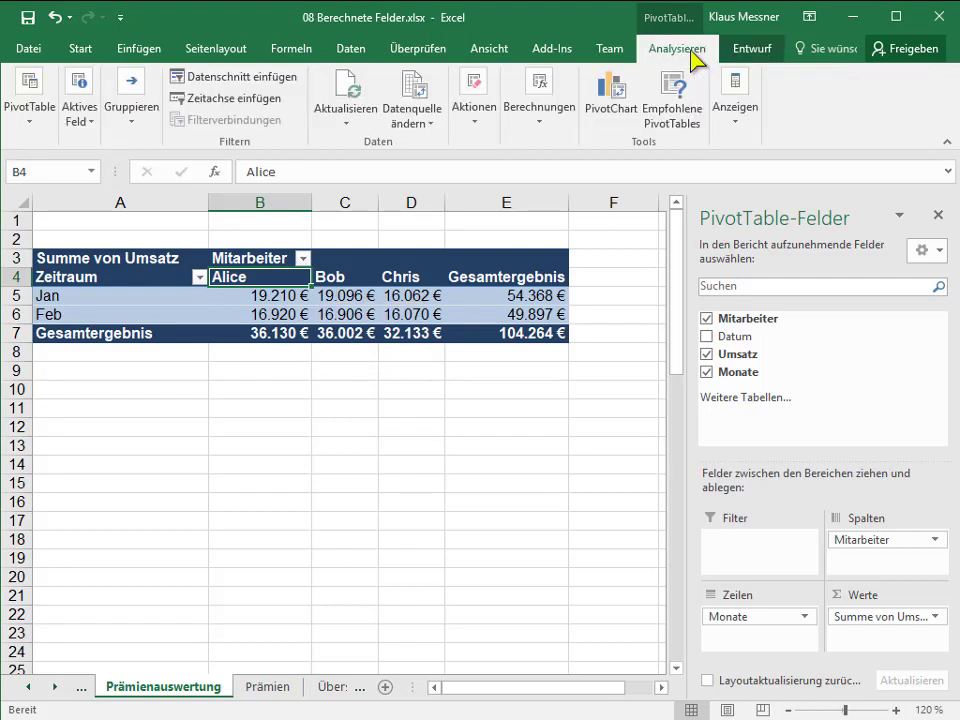
{"action": "left_click", "coordinate": [539, 129]}
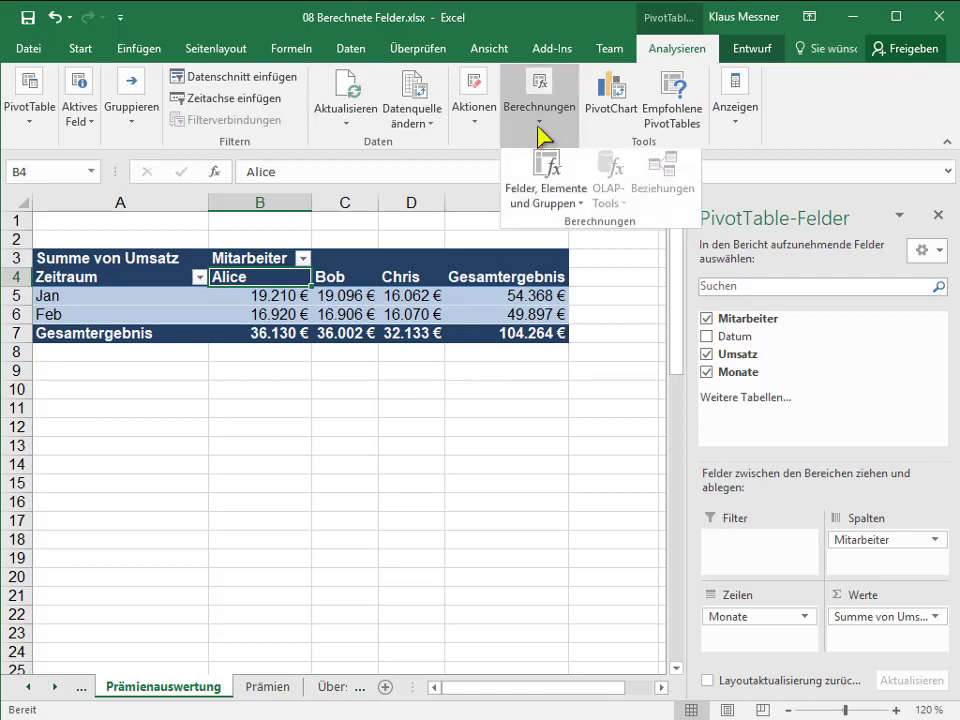
{"action": "left_click", "coordinate": [553, 193]}
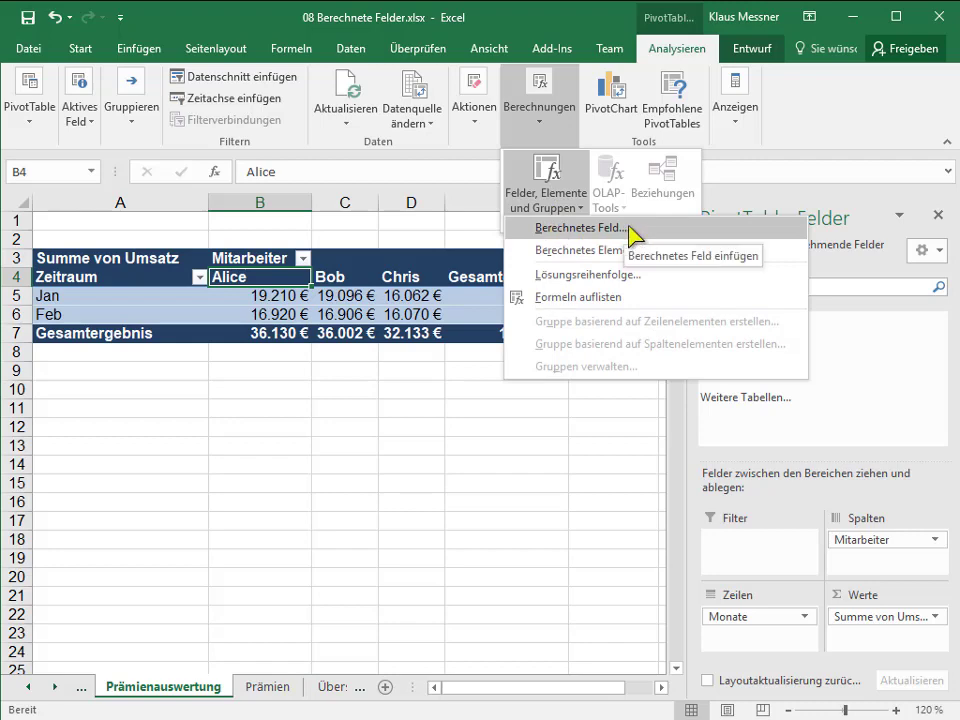
{"action": "left_click", "coordinate": [630, 228]}
{"action": "mouse_move", "coordinate": [489, 326]}
{"action": "left_mouse_down"}
{"action": "mouse_move", "coordinate": [505, 318]}
{"action": "mouse_move", "coordinate": [525, 253]}
{"action": "mouse_move", "coordinate": [447, 362]}
{"action": "left_mouse_up"}
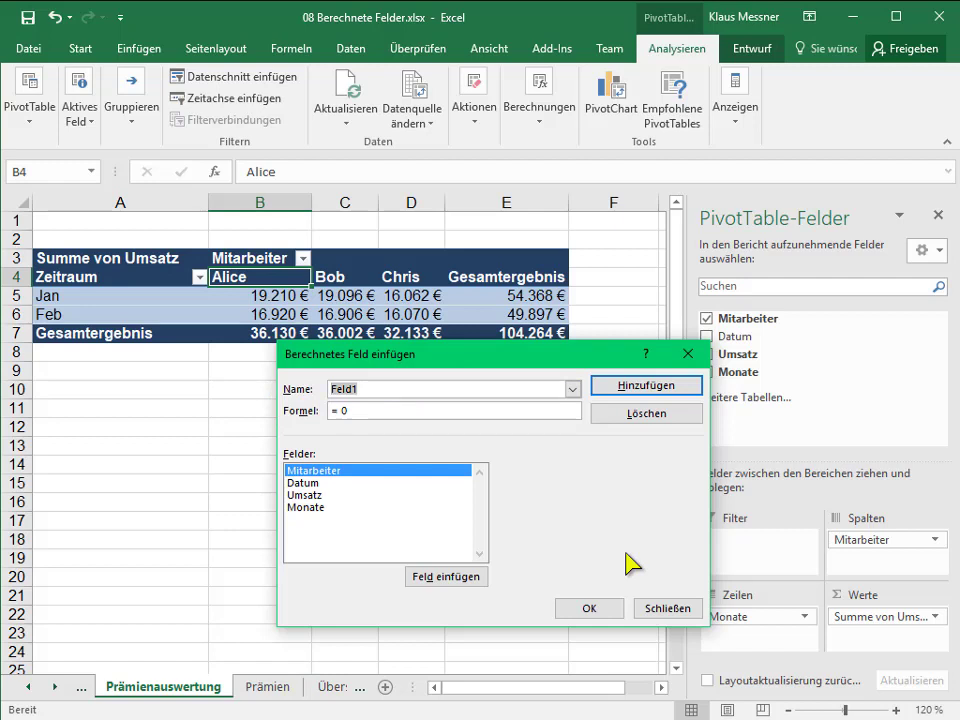
Add a calculated field named Prämie with the formula =Wenn(Umsatz>16000;500;0)
{"action": "type", "text": "Prämie"}
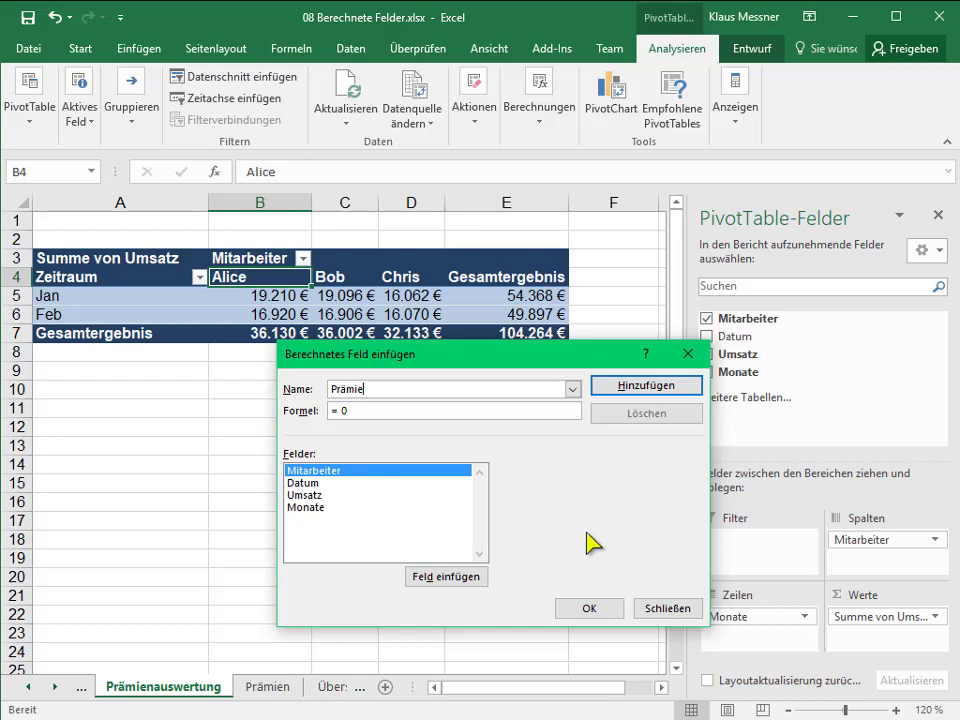
{"action": "left_click", "coordinate": [380, 413]}
{"action": "key", "text": "BackSpace"}
{"action": "type", "text": "Wenn("}
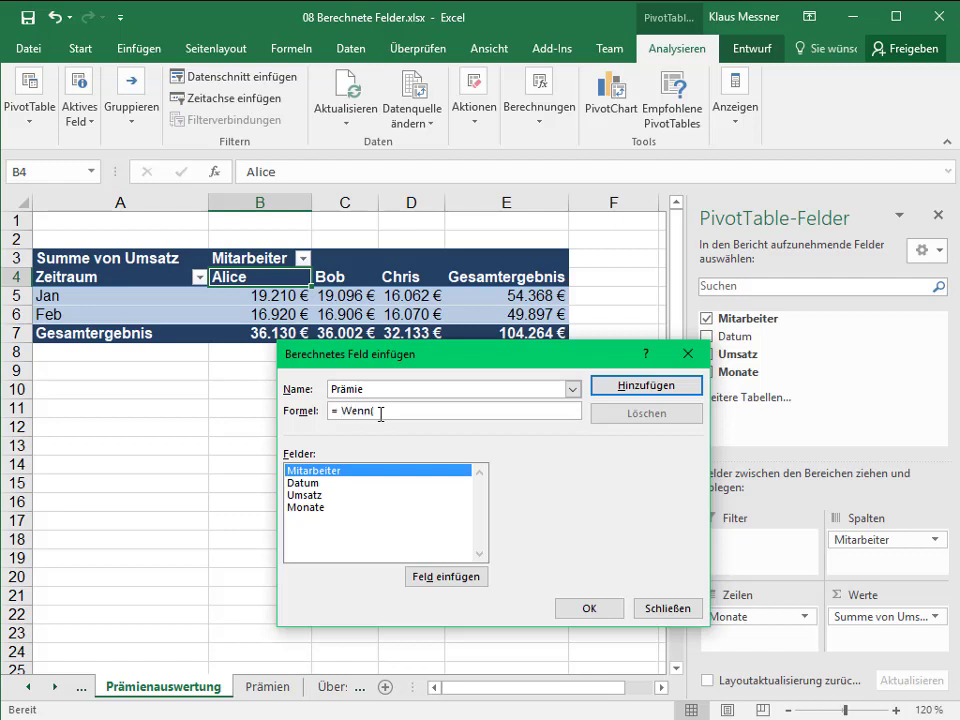
{"action": "double_click", "coordinate": [320, 494]}
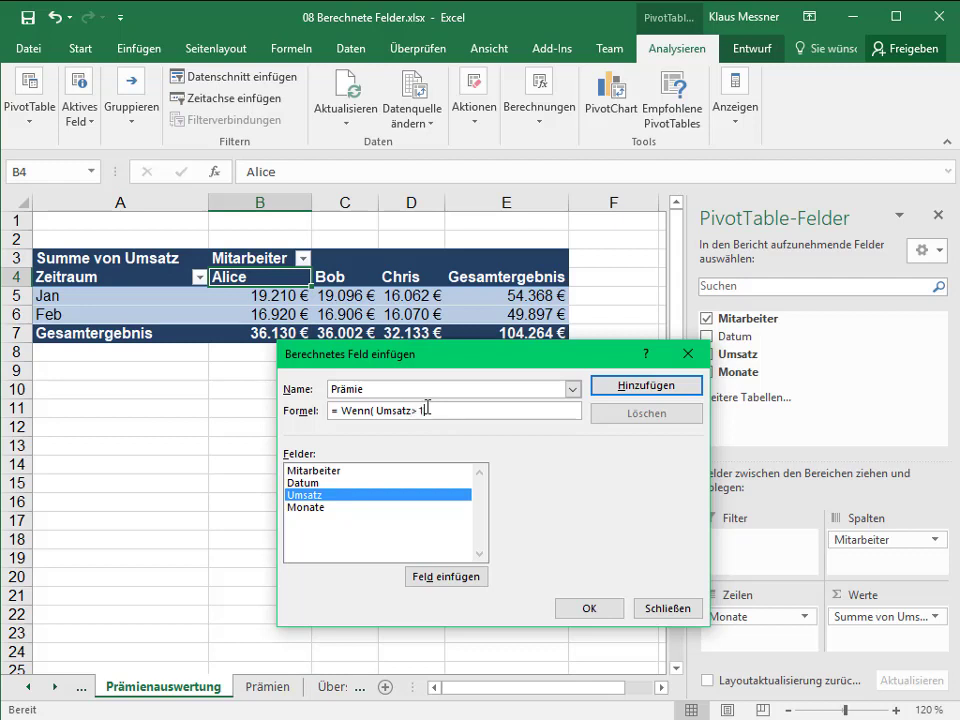
{"action": "type", "text": "0000;"}
{"action": "type", "text": "500;0"}
{"action": "type", "text": ")"}
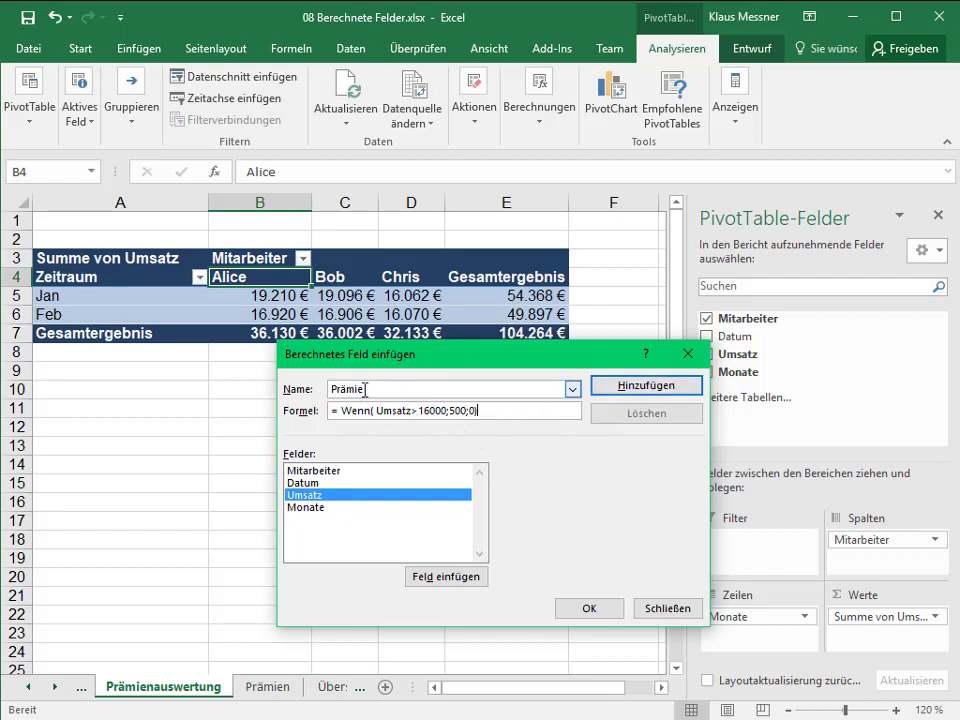
{"action": "left_click", "coordinate": [668, 388]}
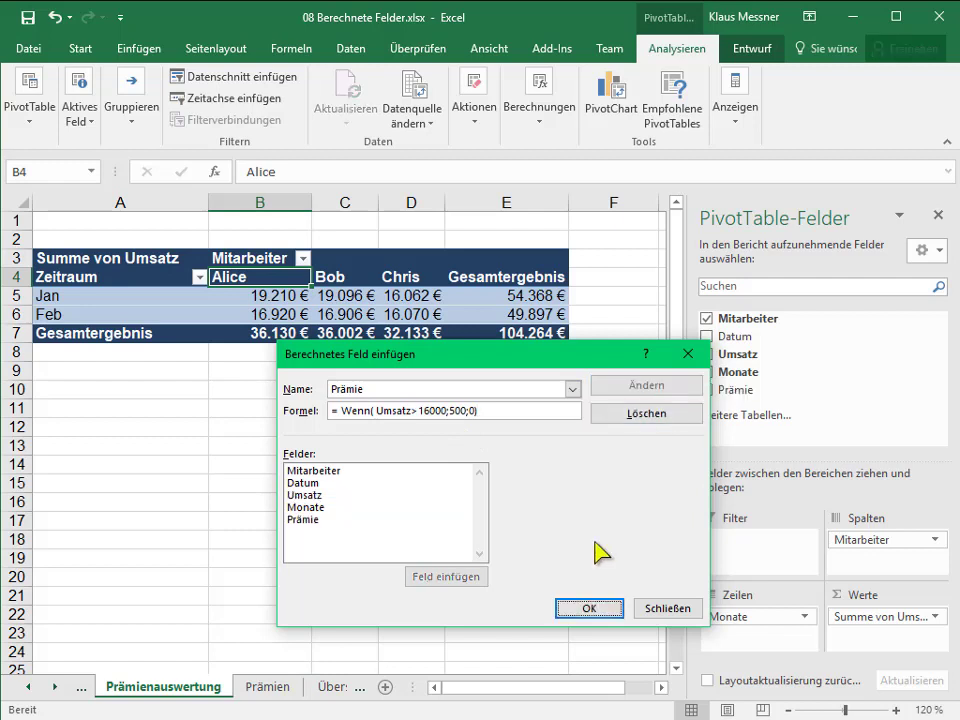
Close the calculated field dialog and rename Summe von Umsatz to Gesamtumsatz
{"action": "left_click", "coordinate": [580, 612]}
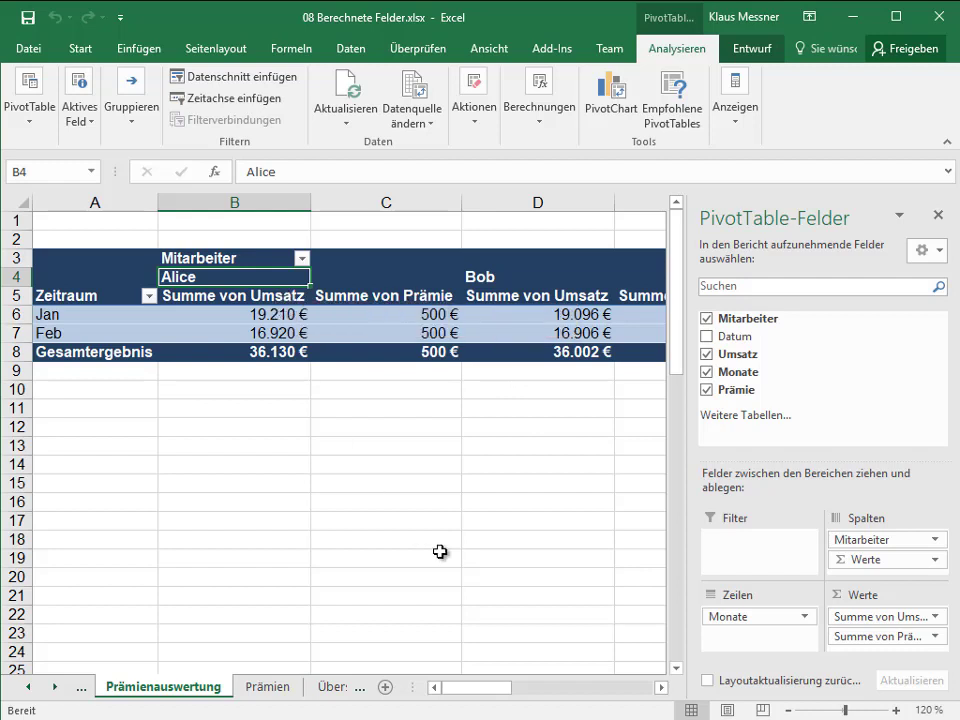
{"action": "left_click", "coordinate": [881, 618]}
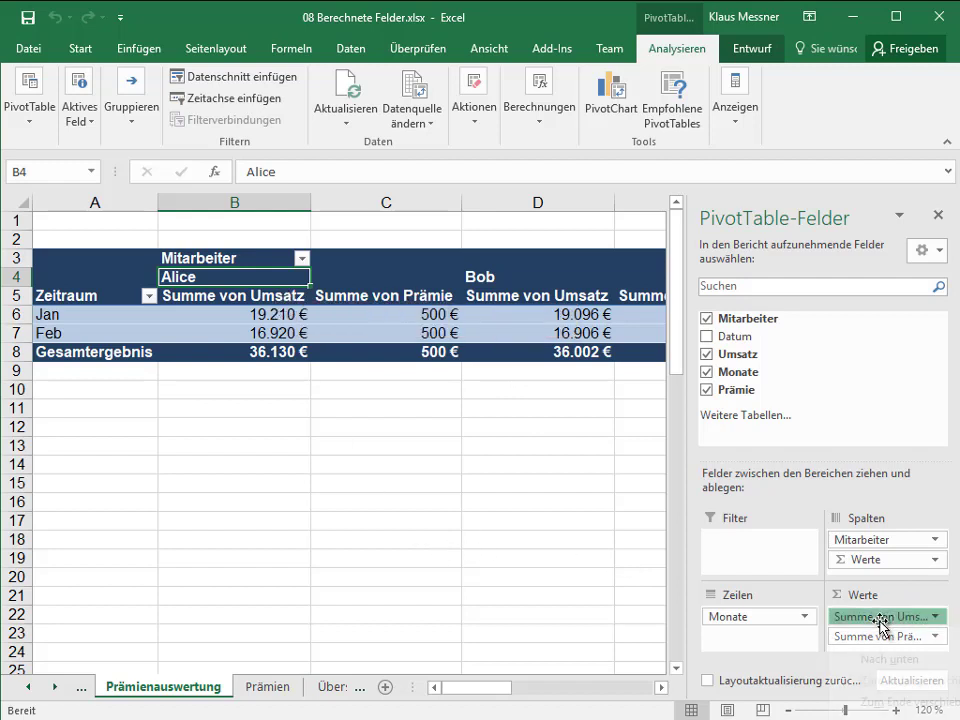
{"action": "left_click", "coordinate": [905, 715]}
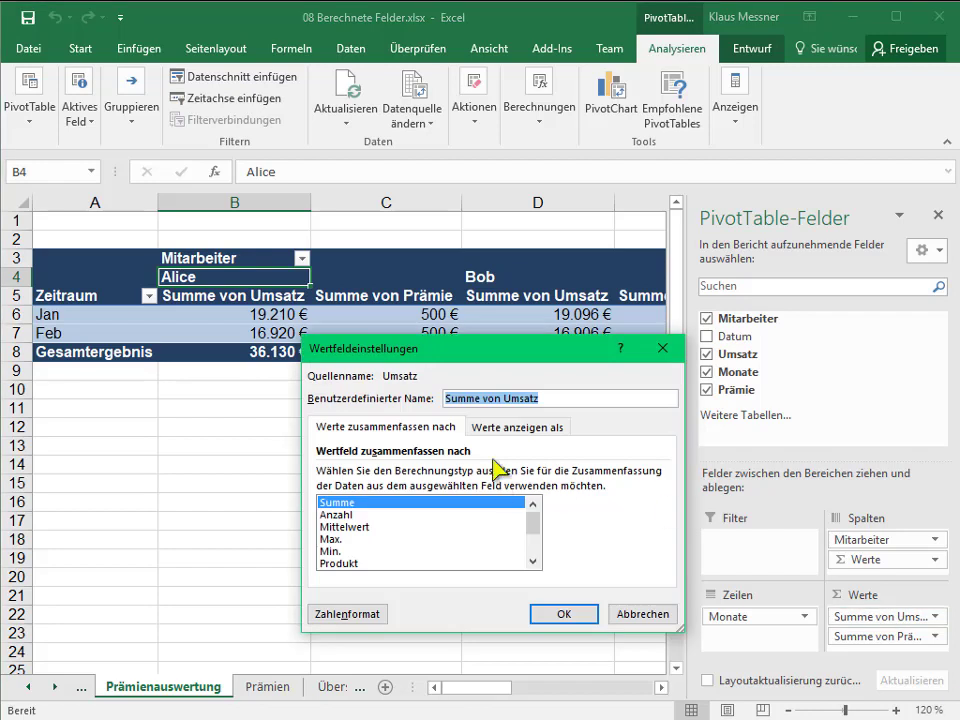
{"action": "left_click_drag", "start_coordinate": [504, 399], "coordinate": [445, 399]}
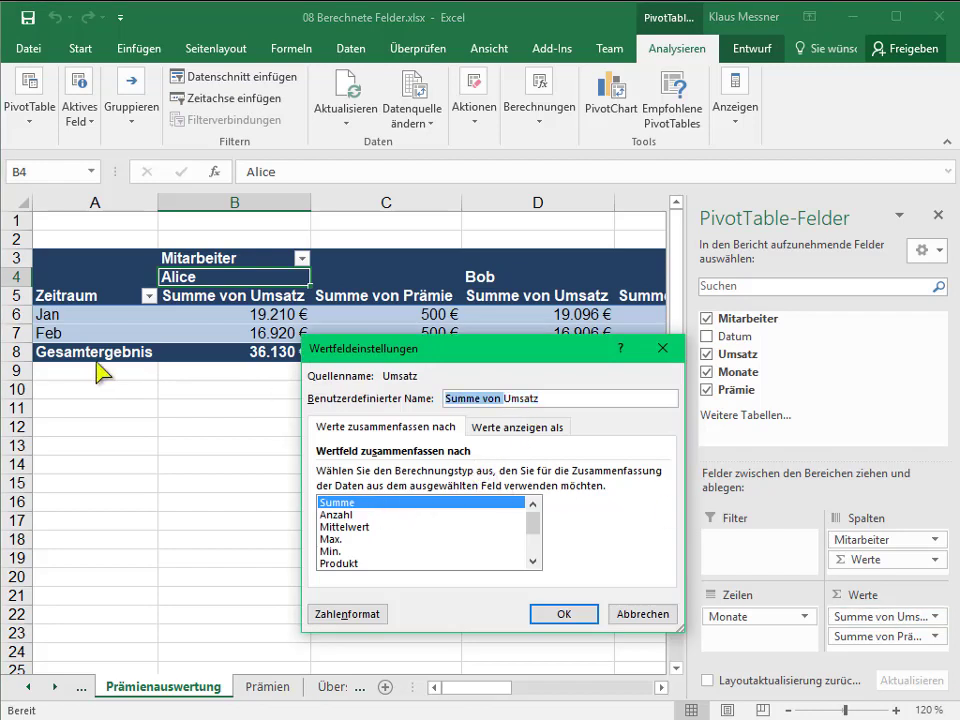
{"action": "type", "text": "Gesa"}
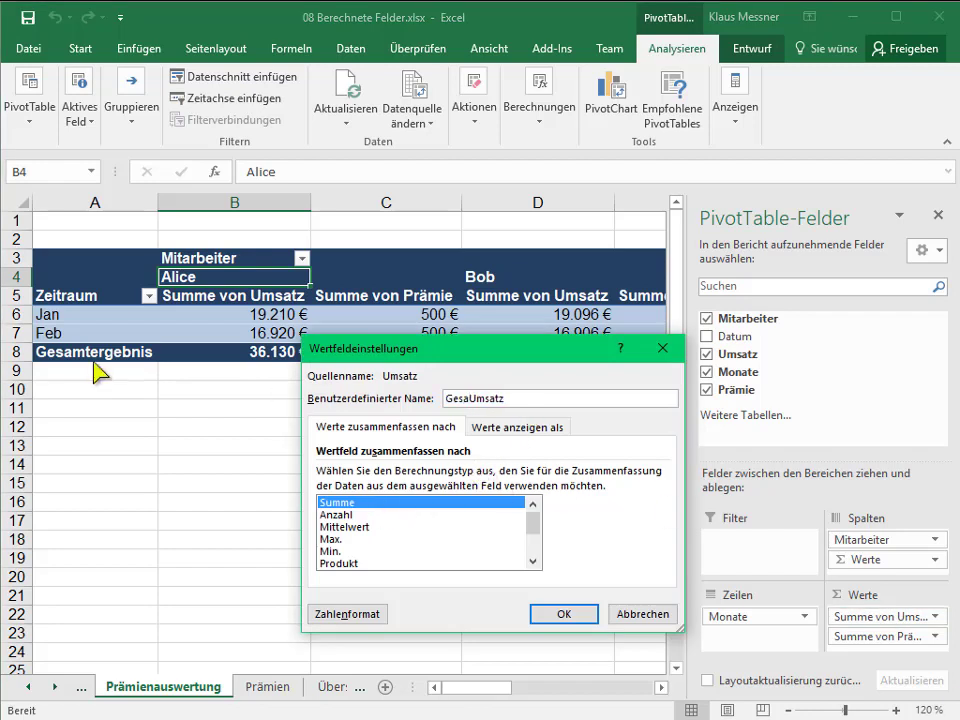
{"action": "type", "text": "mt"}
{"action": "key", "text": "Delete"}
{"action": "type", "text": "u"}
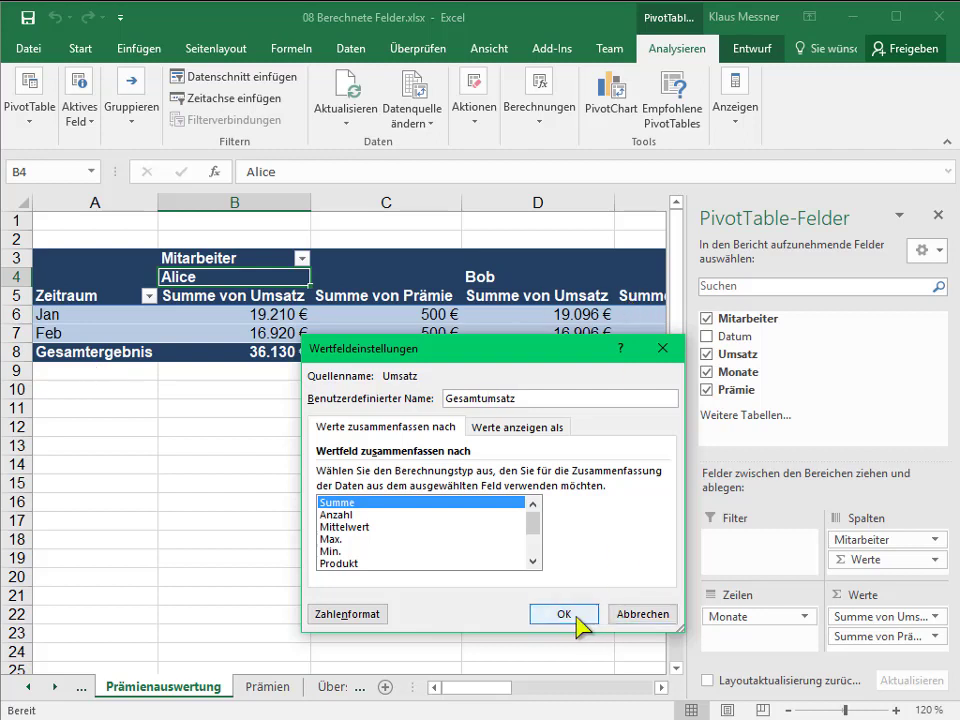
{"action": "left_click", "coordinate": [566, 614]}
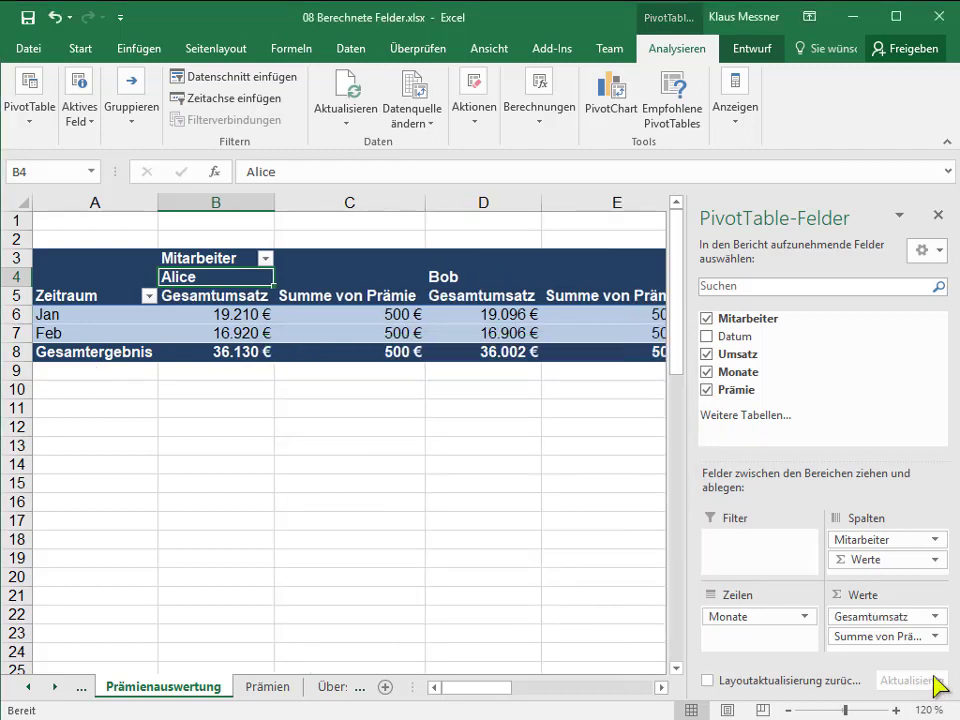
Rename Summe von Prämie to 'Prämie ' with a trailing space, avoiding the duplicate-name warning
{"action": "mouse_move", "coordinate": [841, 222]}
{"action": "left_mouse_down"}
{"action": "mouse_move", "coordinate": [330, 34]}
{"action": "mouse_move", "coordinate": [328, 13]}
{"action": "left_mouse_up"}
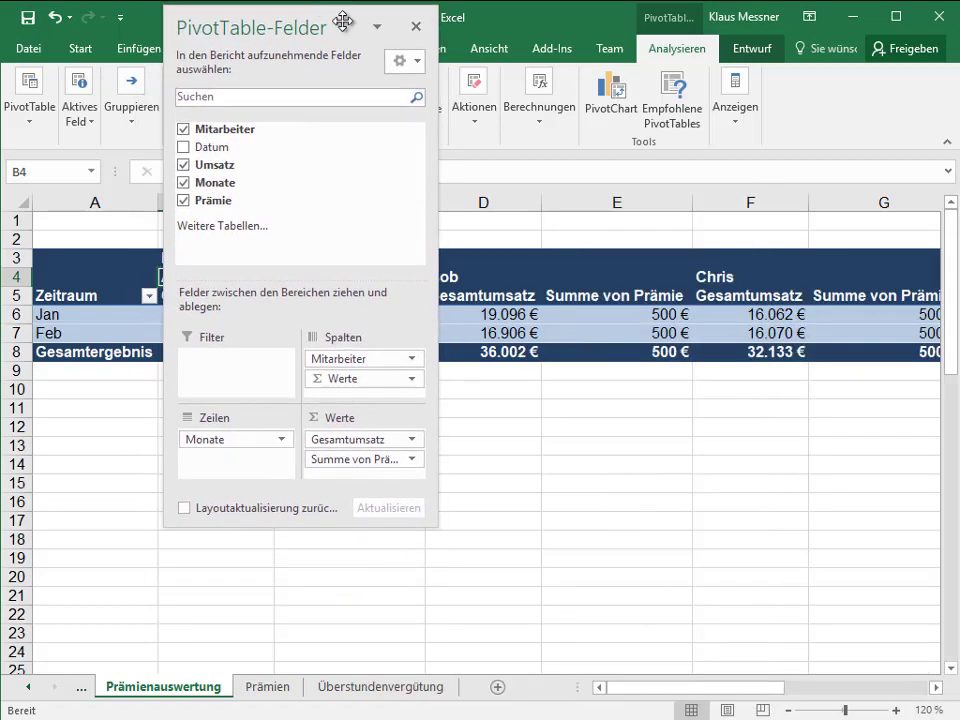
{"action": "left_click", "coordinate": [373, 462]}
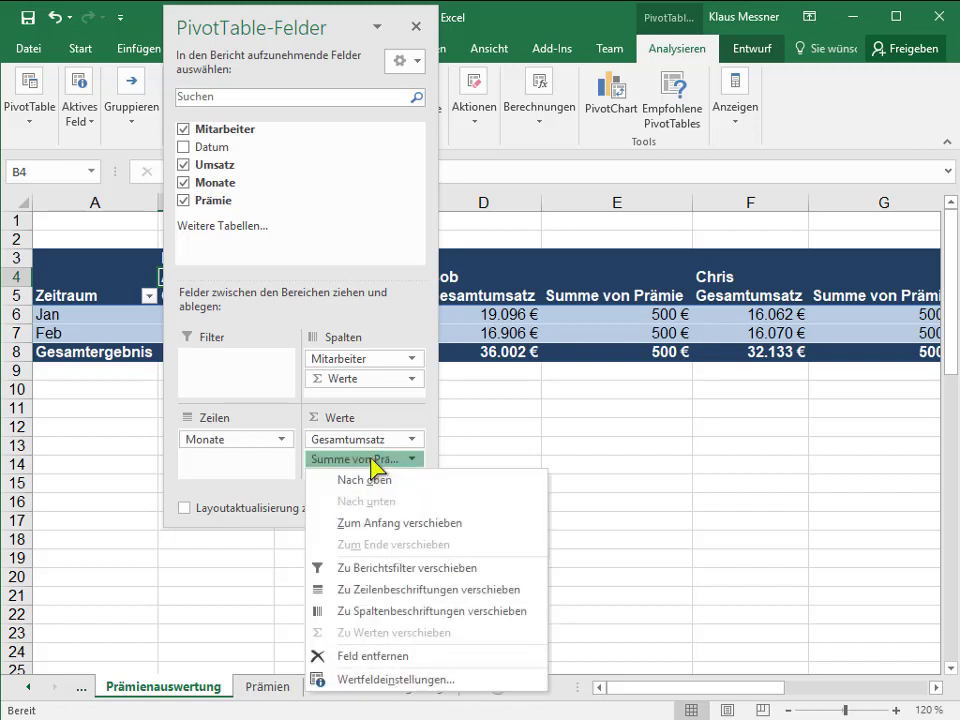
{"action": "left_click", "coordinate": [380, 678]}
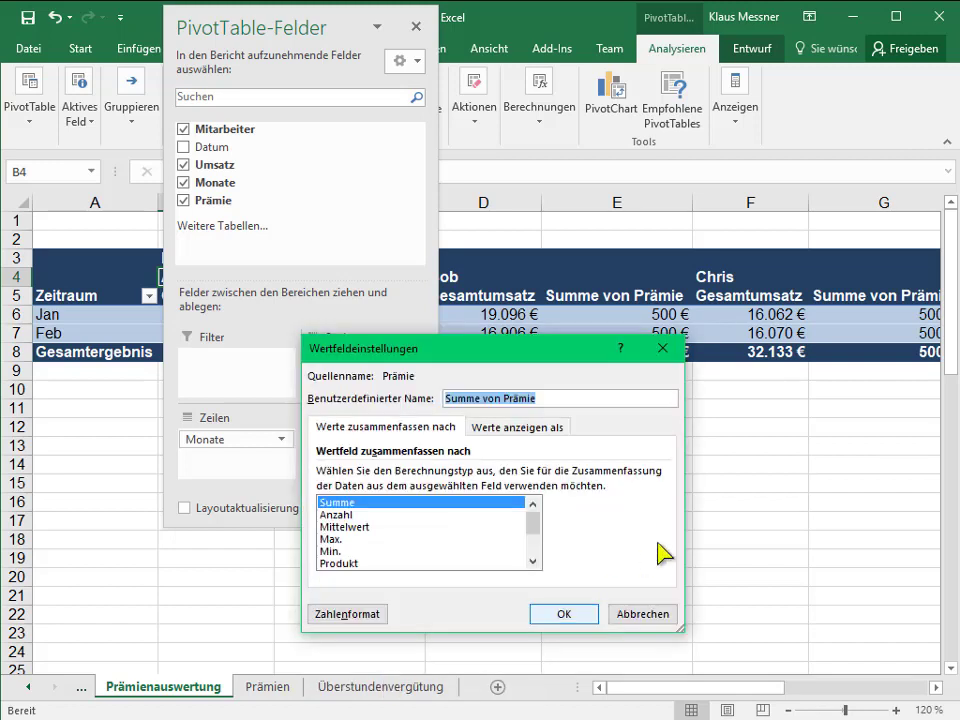
{"action": "left_click_drag", "start_coordinate": [501, 398], "coordinate": [250, 395]}
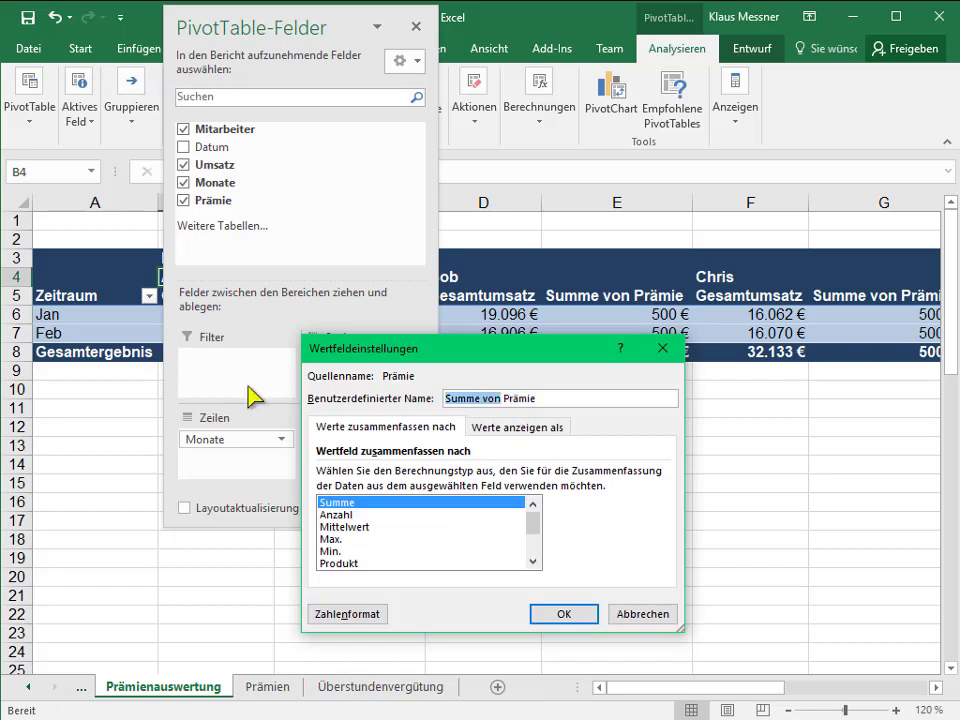
{"action": "key", "text": "Delete"}
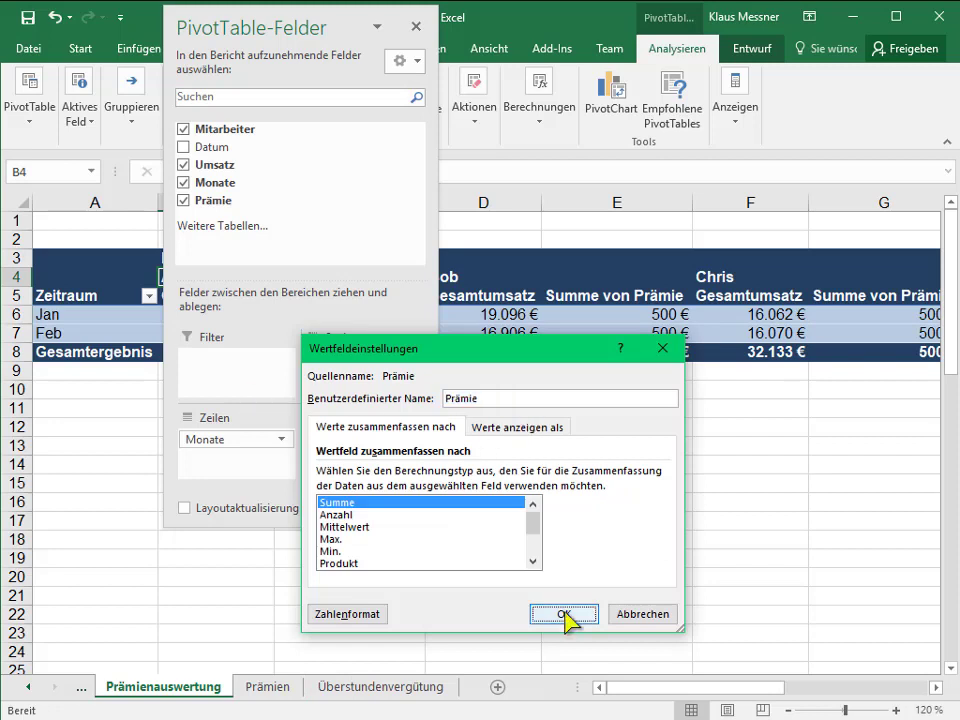
{"action": "left_click", "coordinate": [564, 615]}
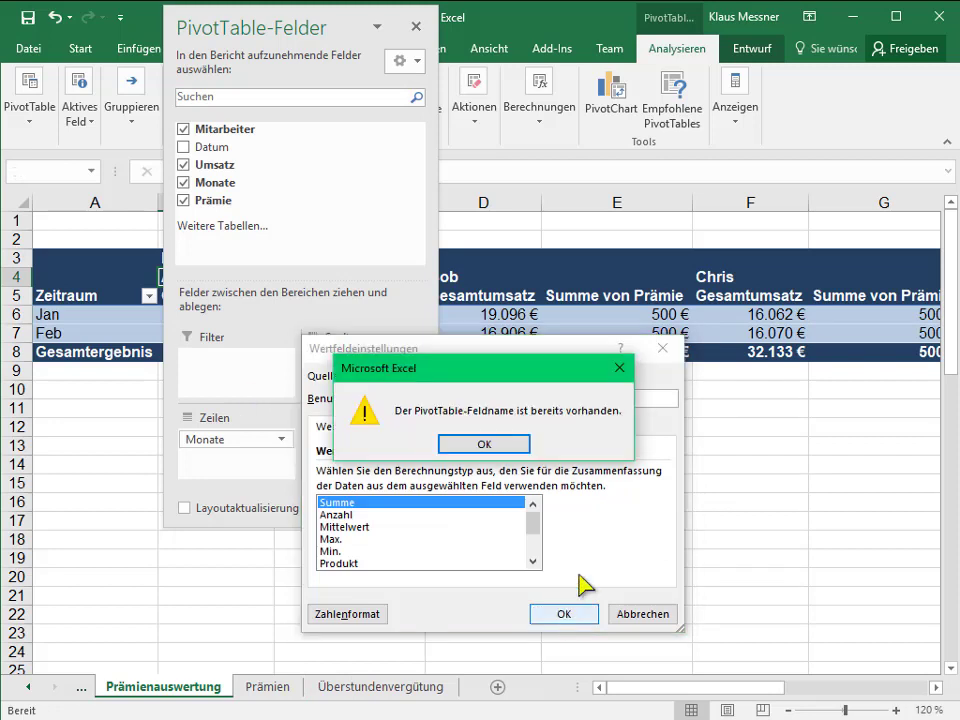
{"action": "left_click", "coordinate": [484, 444]}
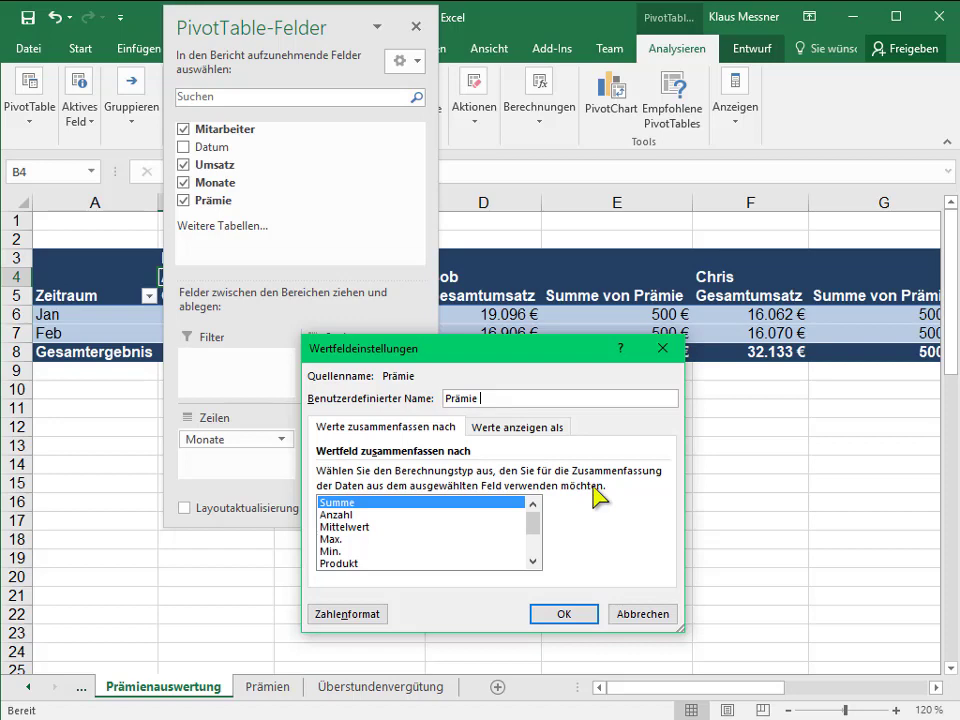
{"action": "left_click", "coordinate": [563, 614]}
{"action": "mouse_move", "coordinate": [313, 26]}
{"action": "left_mouse_down"}
{"action": "mouse_move", "coordinate": [864, 197]}
{"action": "mouse_move", "coordinate": [824, 224]}
{"action": "left_mouse_up"}
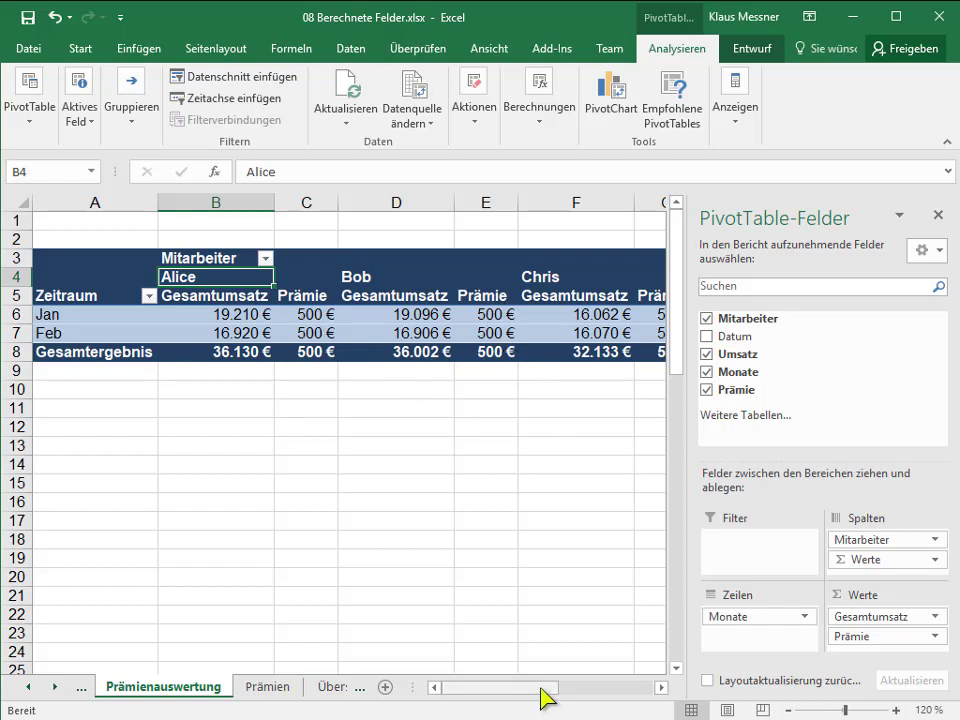
{"action": "left_click", "coordinate": [201, 418]}
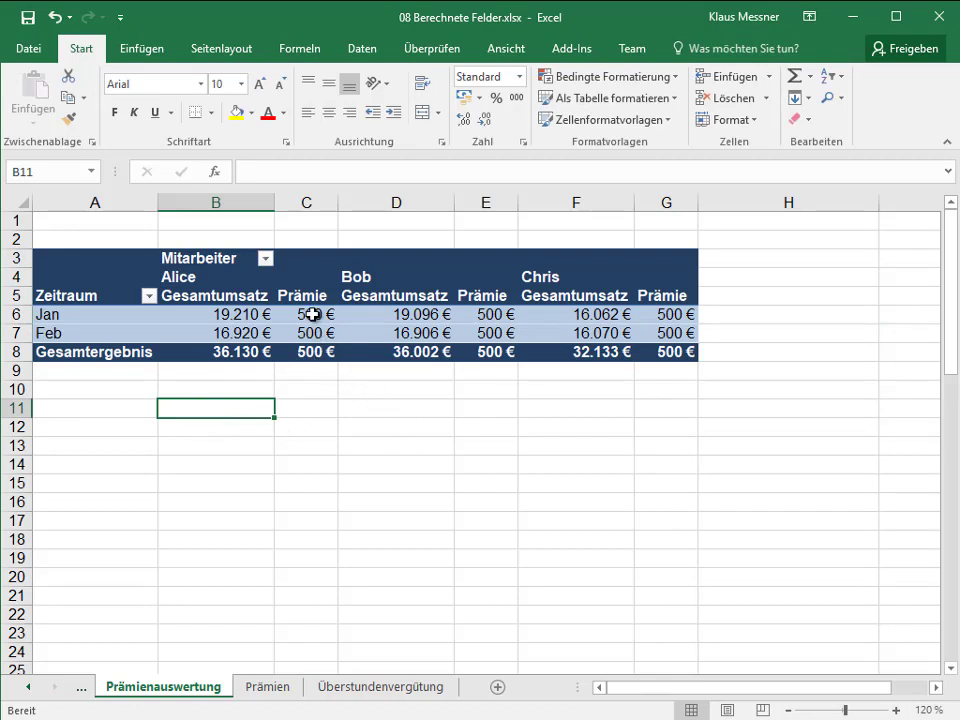
{"action": "left_click", "coordinate": [313, 315]}
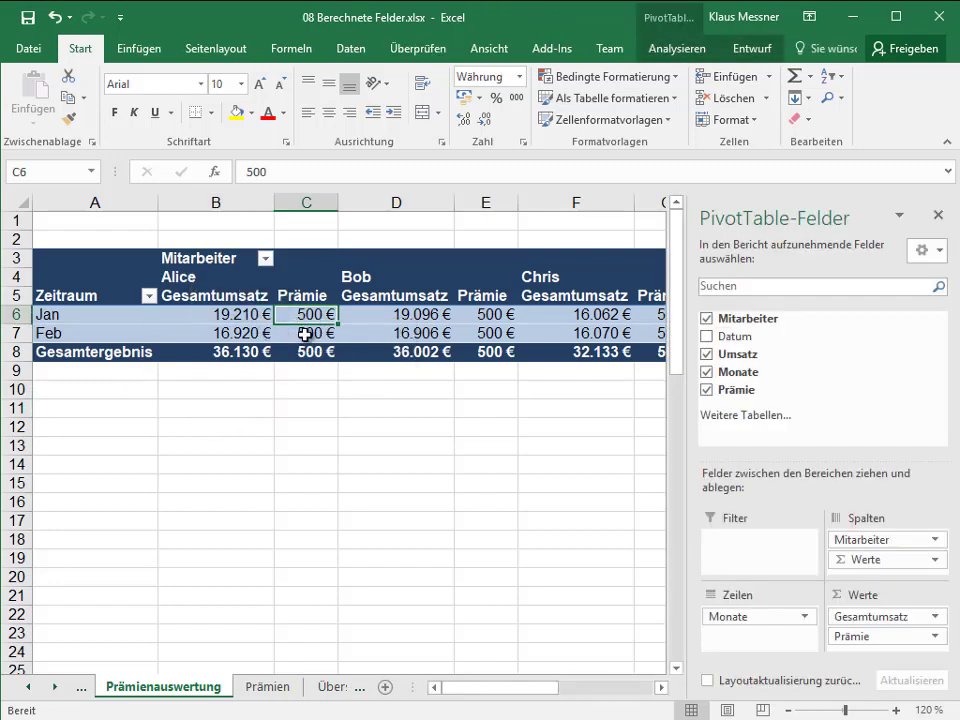
{"action": "left_click", "coordinate": [305, 333]}
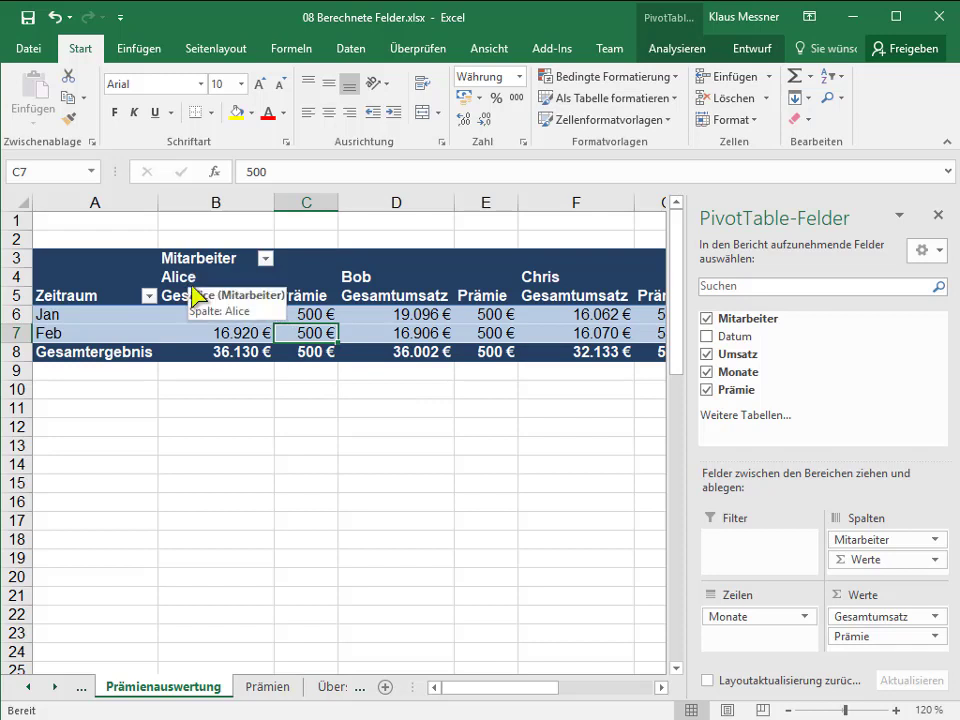
{"action": "left_click", "coordinate": [312, 352]}
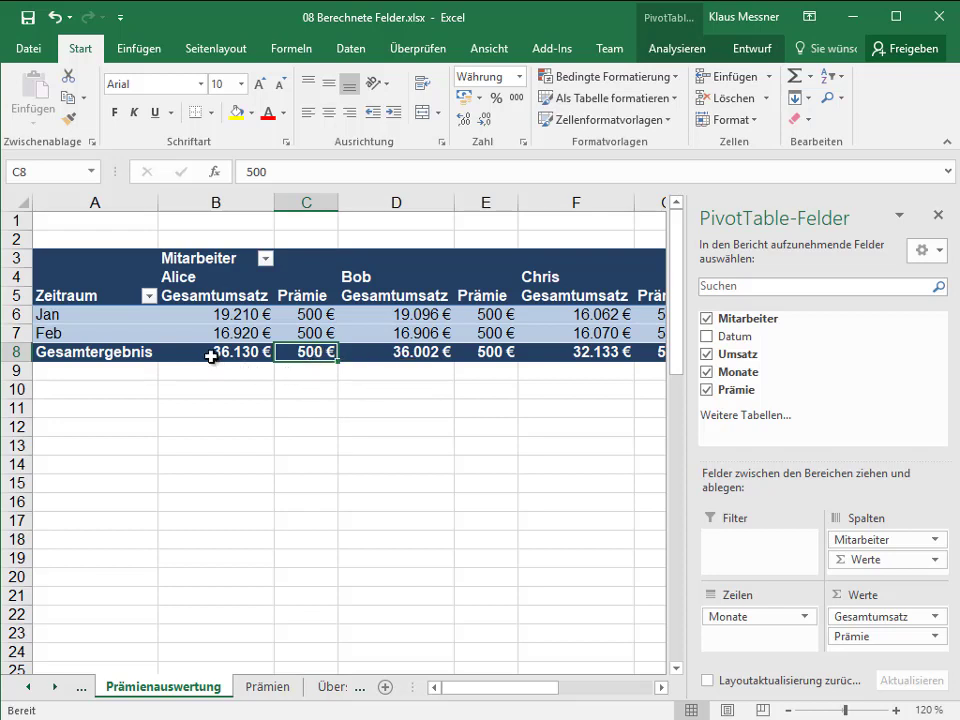
{"action": "left_click", "coordinate": [211, 356]}
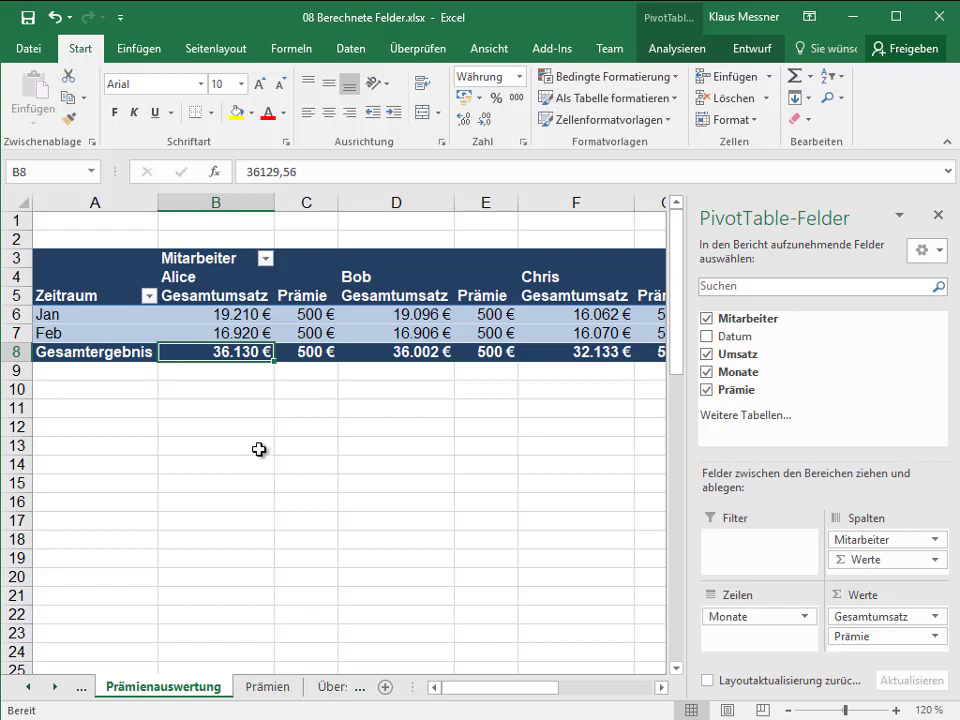
{"action": "left_click", "coordinate": [318, 356]}
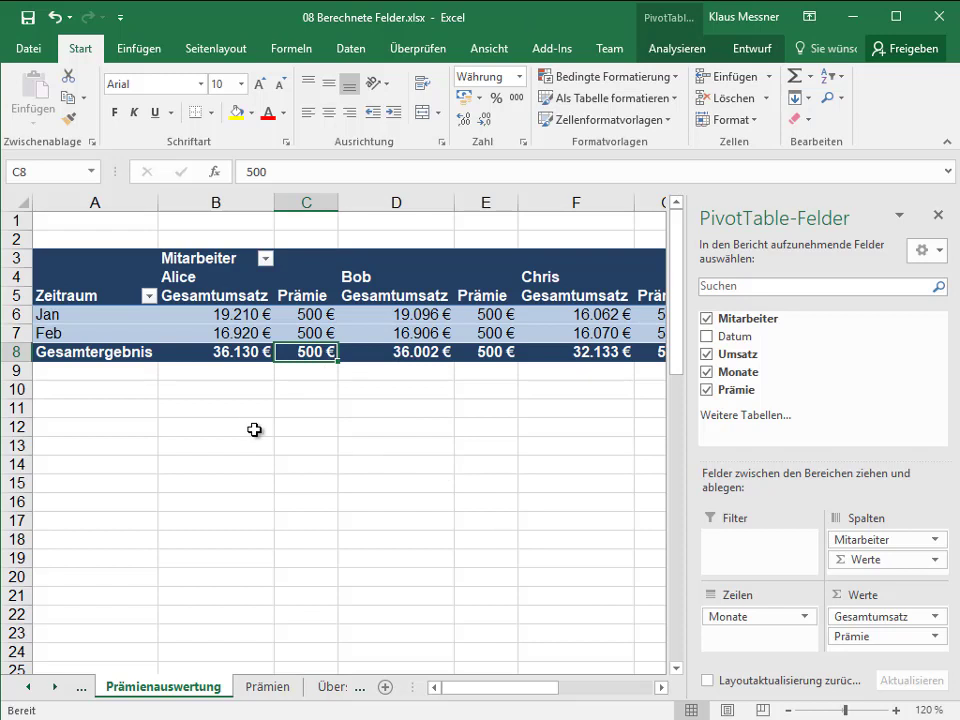
{"action": "left_click", "coordinate": [220, 316]}
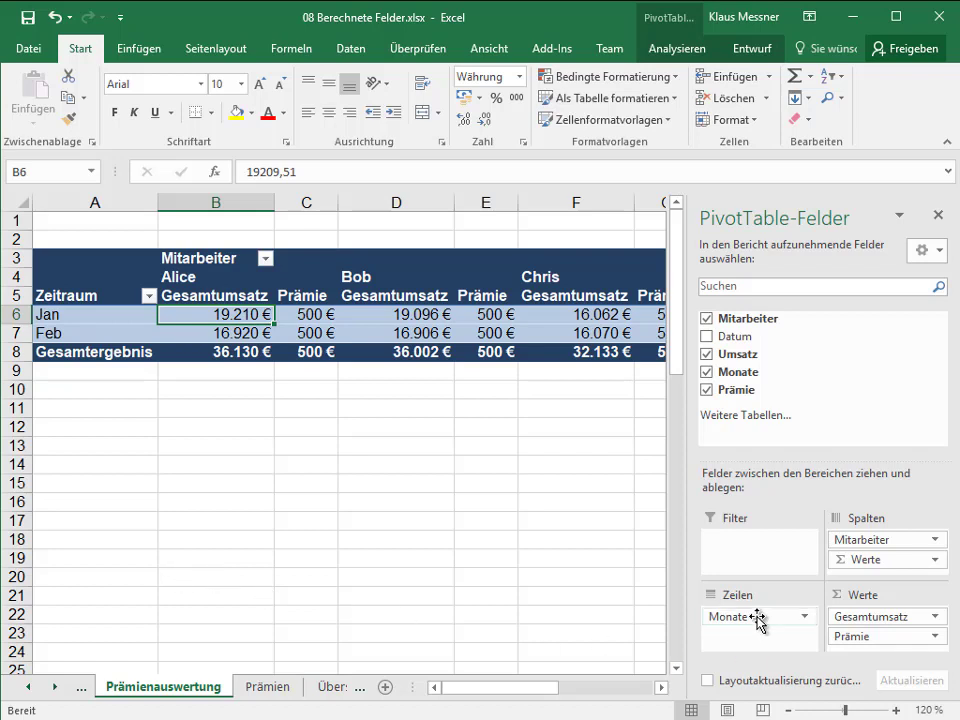
Replace Monate with Datum in the pivot rows so individual days are listed
{"action": "left_click_drag", "start_coordinate": [760, 617], "coordinate": [465, 575]}
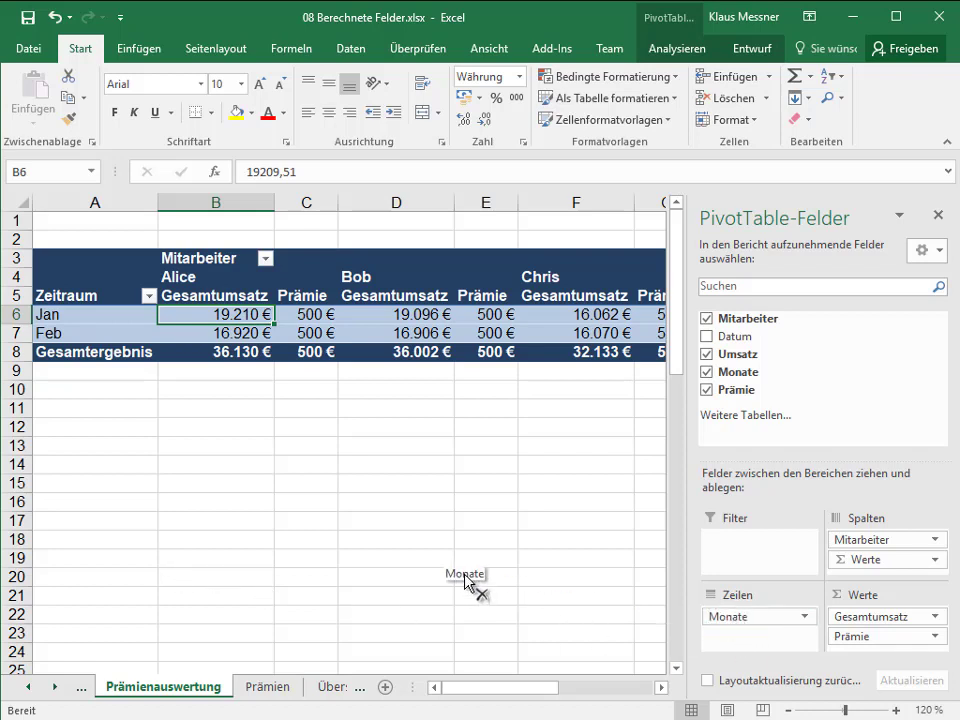
{"action": "left_click_drag", "start_coordinate": [730, 336], "coordinate": [740, 605]}
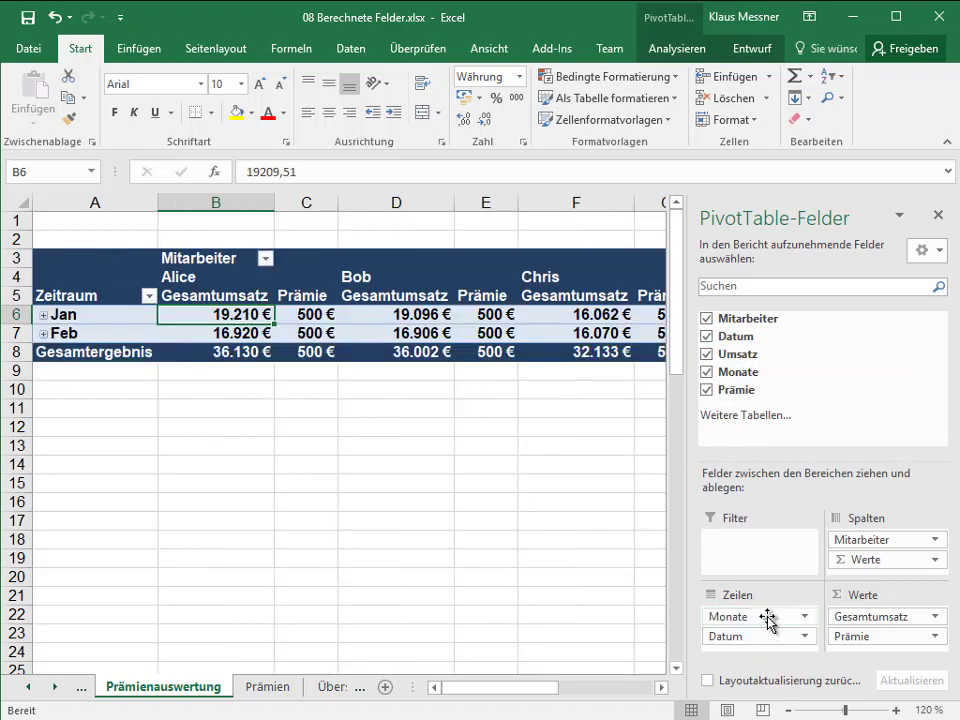
{"action": "left_click_drag", "start_coordinate": [767, 617], "coordinate": [459, 613]}
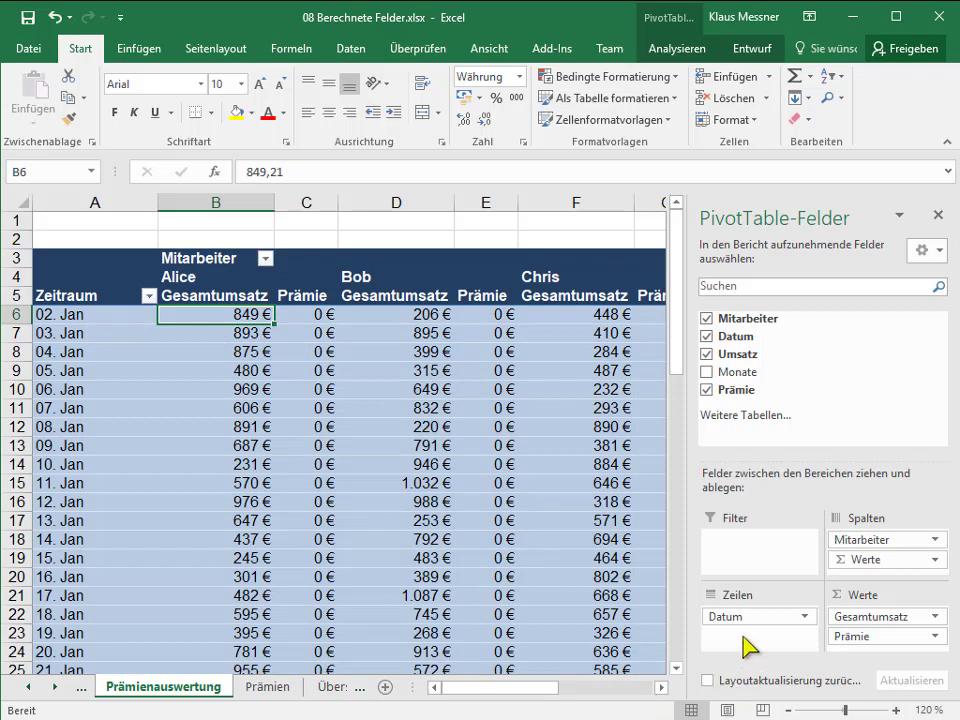
{"action": "left_click", "coordinate": [120, 316]}
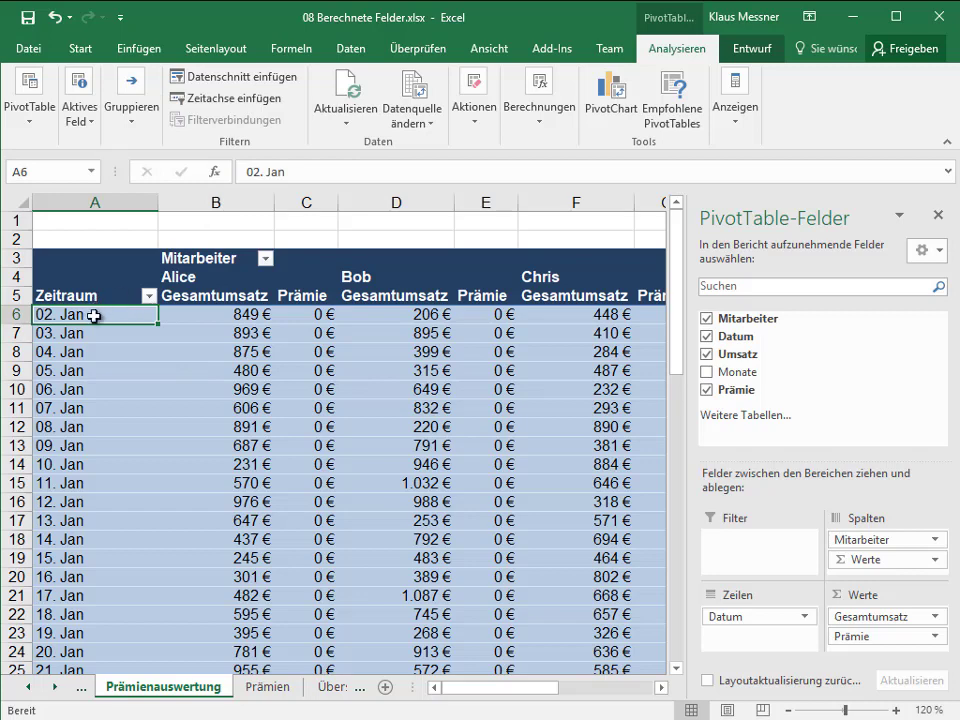
Group the date field by Tage only, with 7 days per group
{"action": "left_click", "coordinate": [134, 128]}
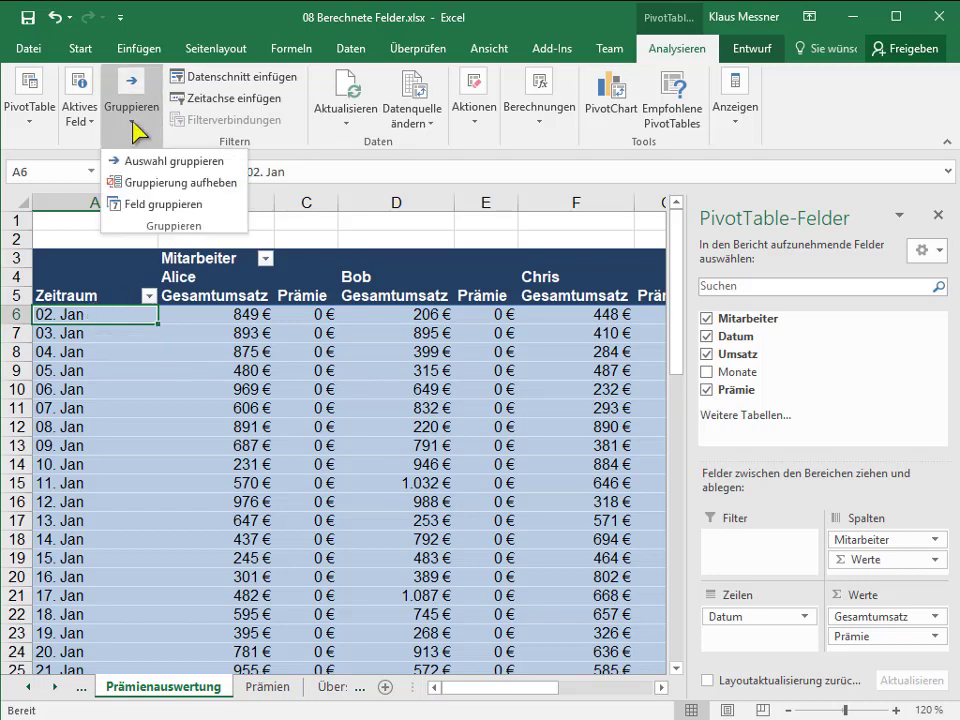
{"action": "left_click", "coordinate": [130, 203]}
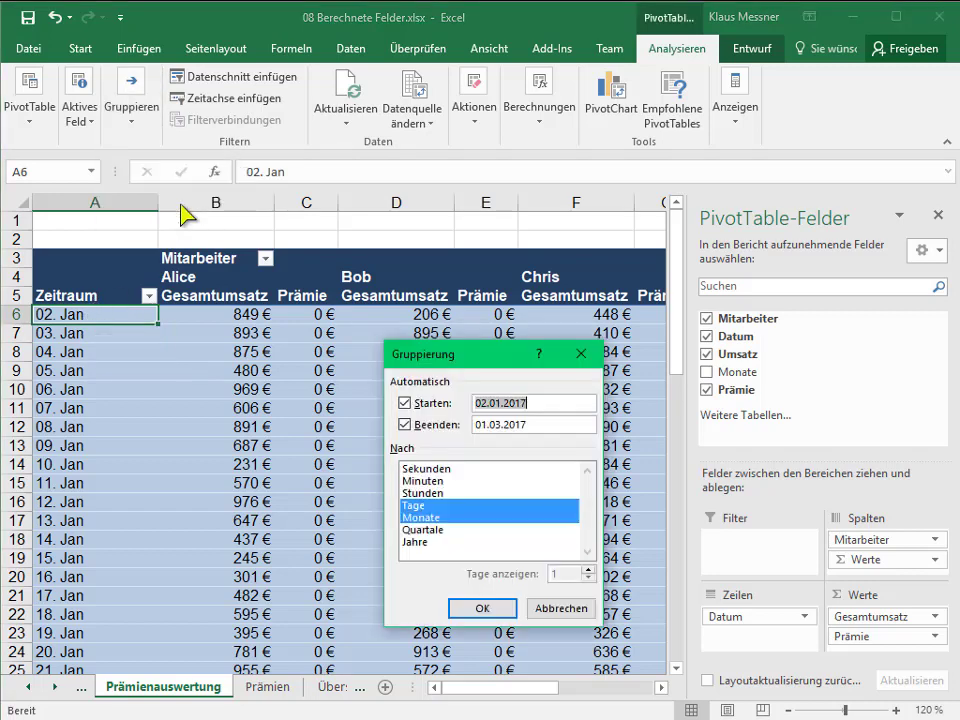
{"action": "left_click", "coordinate": [525, 505]}
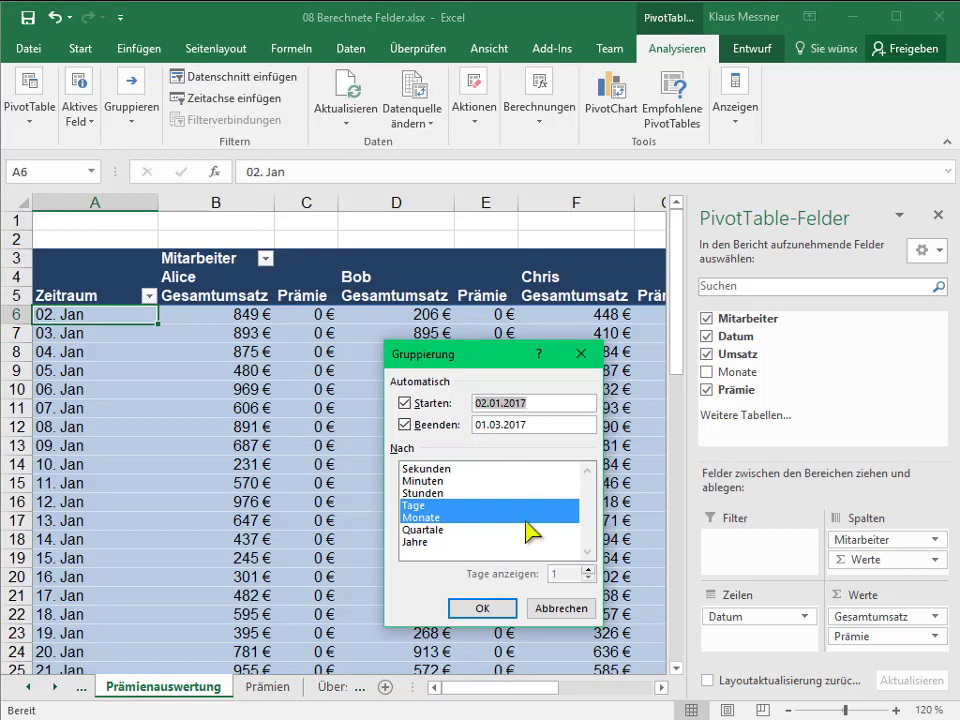
{"action": "left_click", "coordinate": [426, 518]}
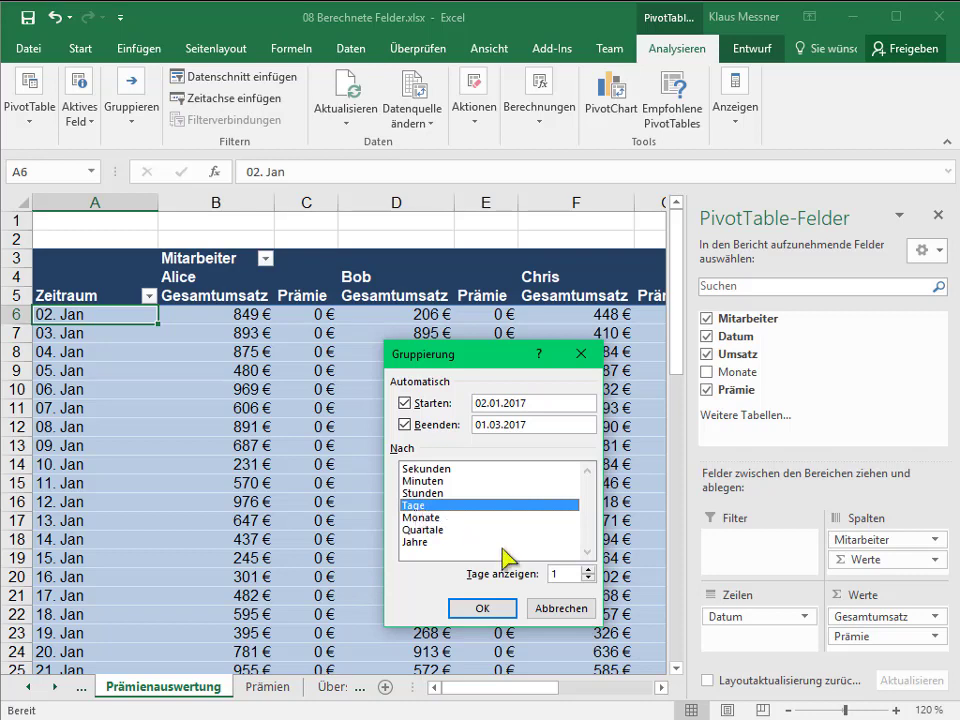
{"action": "left_click", "coordinate": [537, 571]}
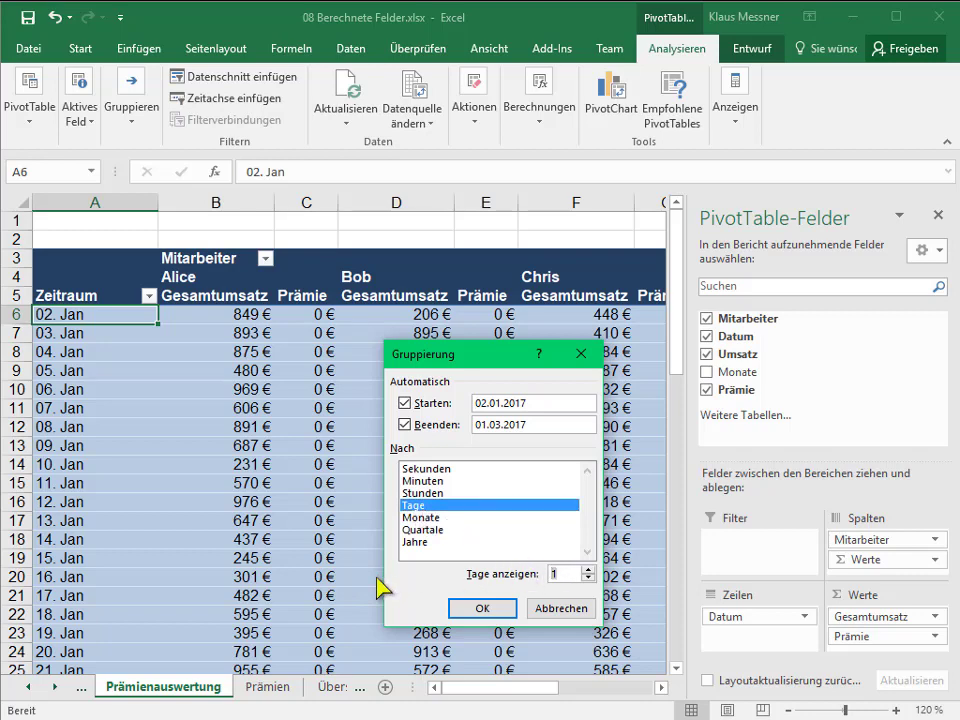
{"action": "type", "text": "7"}
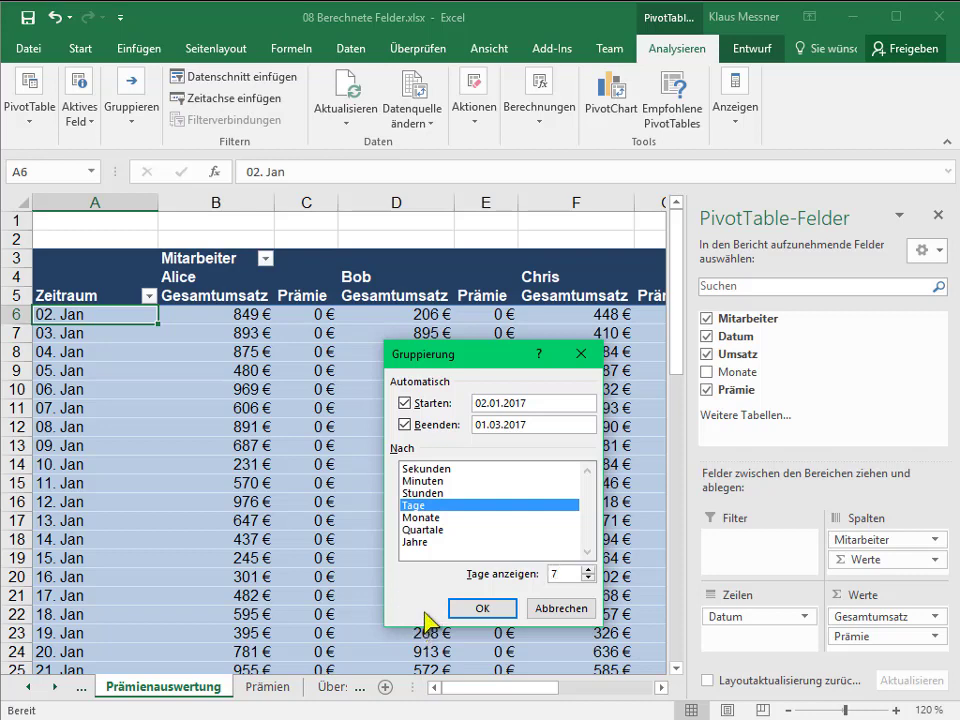
{"action": "left_click", "coordinate": [490, 609]}
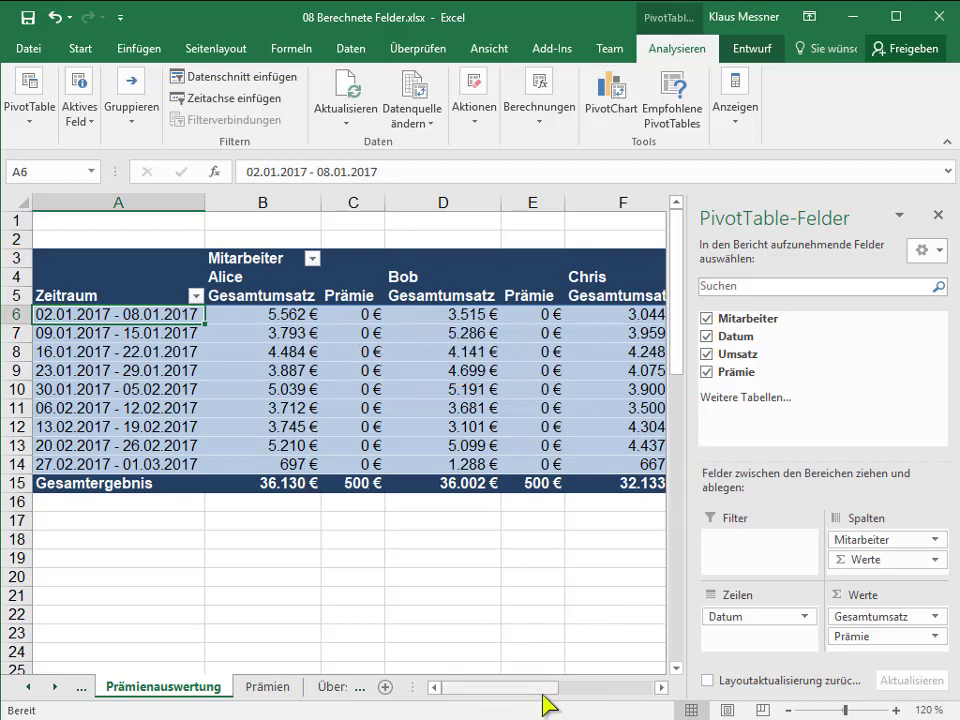
{"action": "mouse_move", "coordinate": [542, 688]}
{"action": "left_mouse_down"}
{"action": "mouse_move", "coordinate": [605, 693]}
{"action": "mouse_move", "coordinate": [520, 698]}
{"action": "left_mouse_up"}
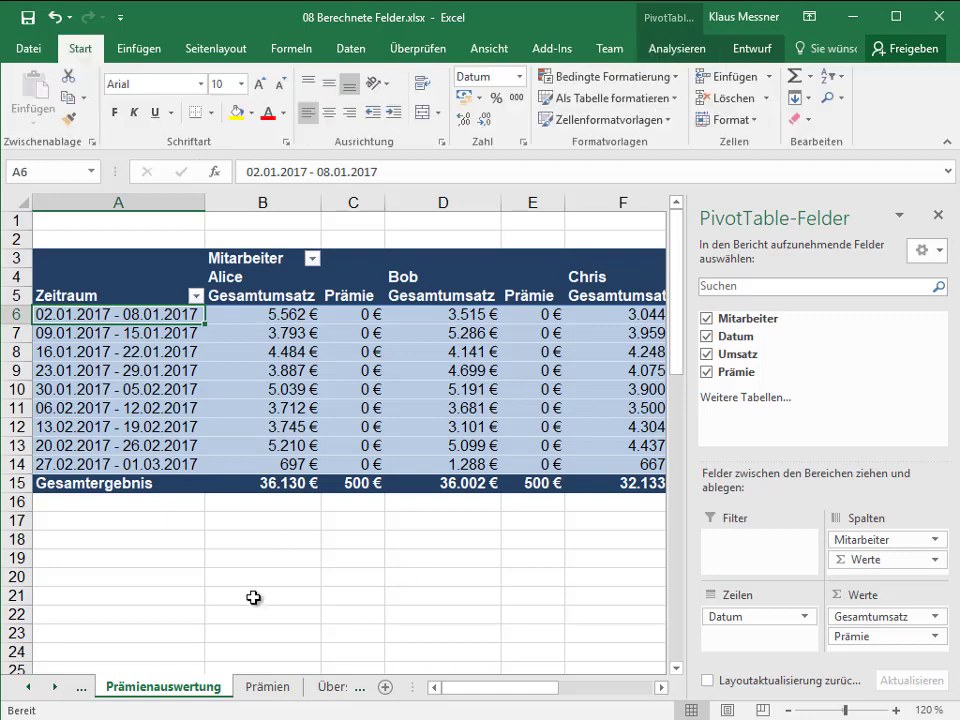
Switch to the Überstundenvergütung sheet
{"action": "left_click", "coordinate": [55, 687]}
{"action": "left_click", "coordinate": [55, 687]}
{"action": "left_click", "coordinate": [55, 687]}
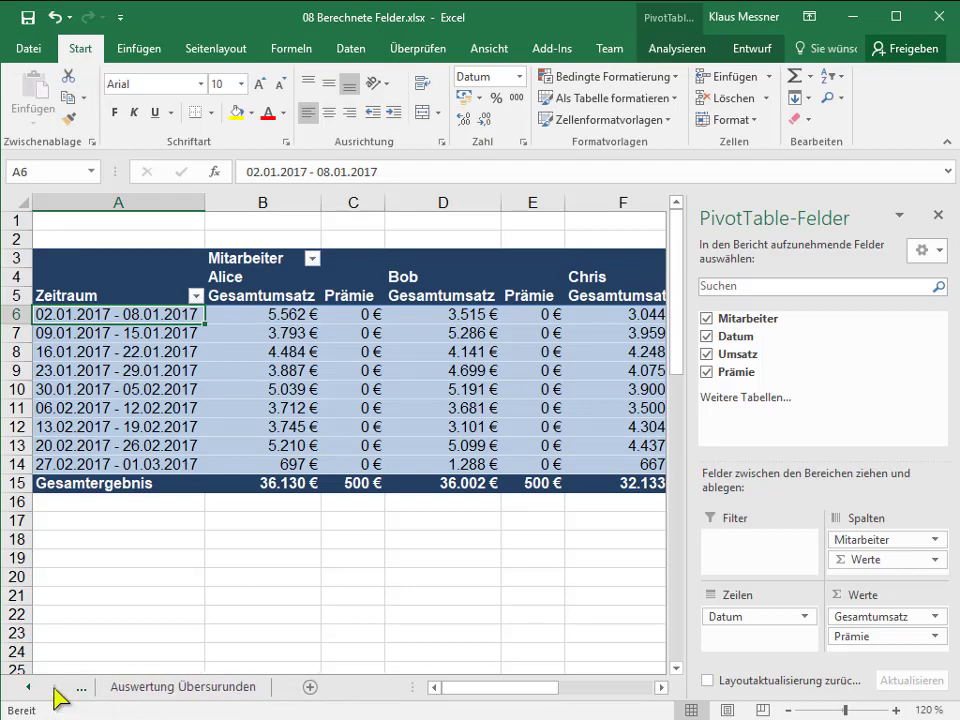
{"action": "left_click", "coordinate": [28, 687]}
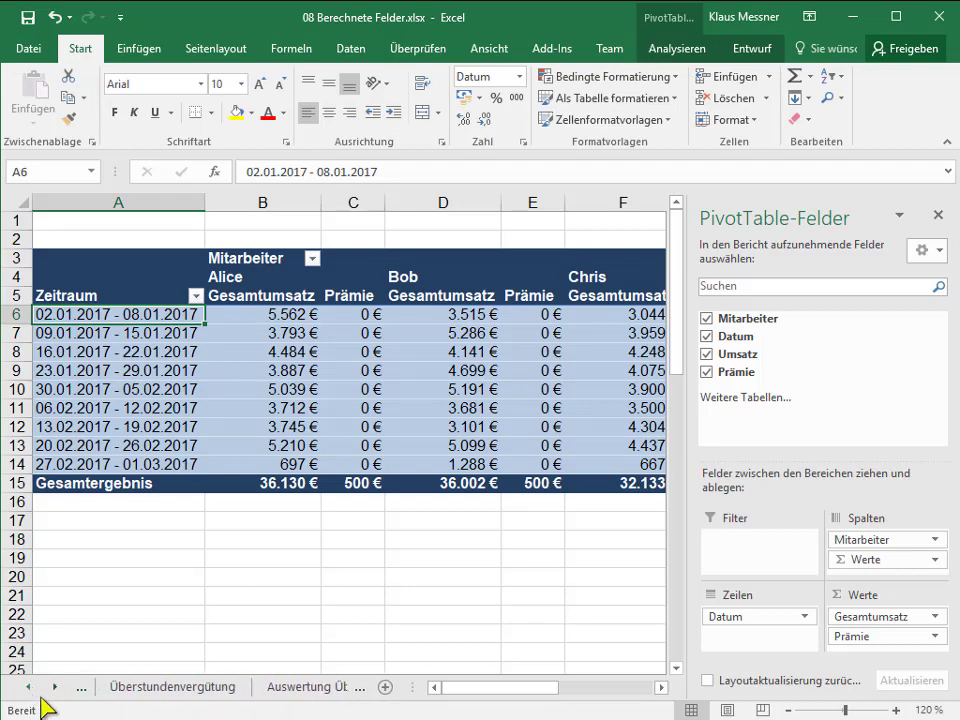
{"action": "left_click", "coordinate": [172, 688]}
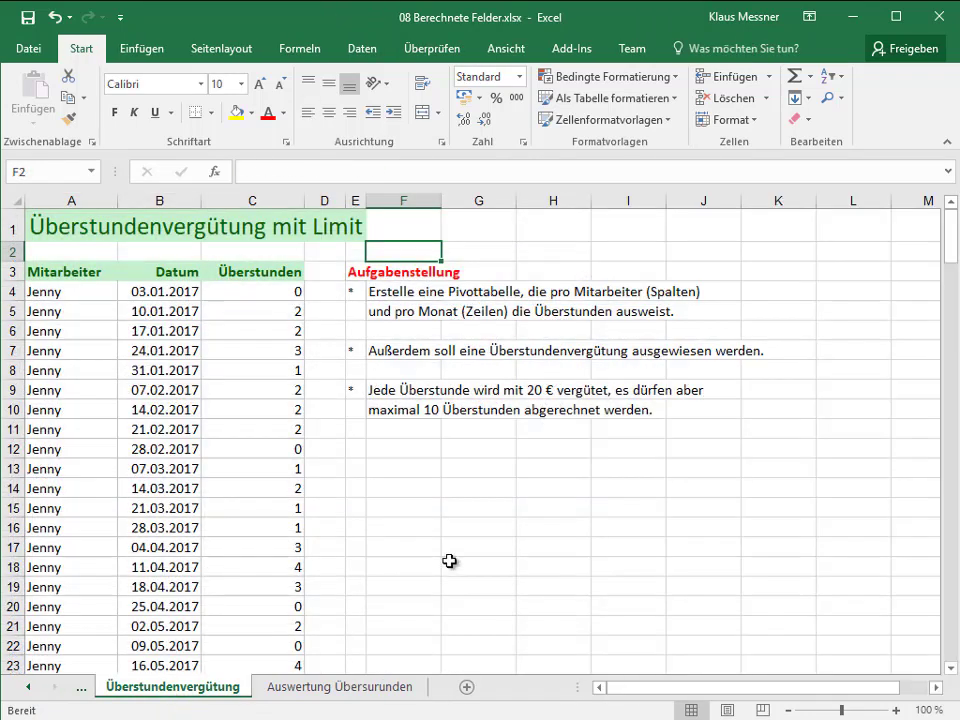
Scroll through the Mitarbeiter overtime data to see its full extent
{"action": "left_click", "coordinate": [81, 272]}
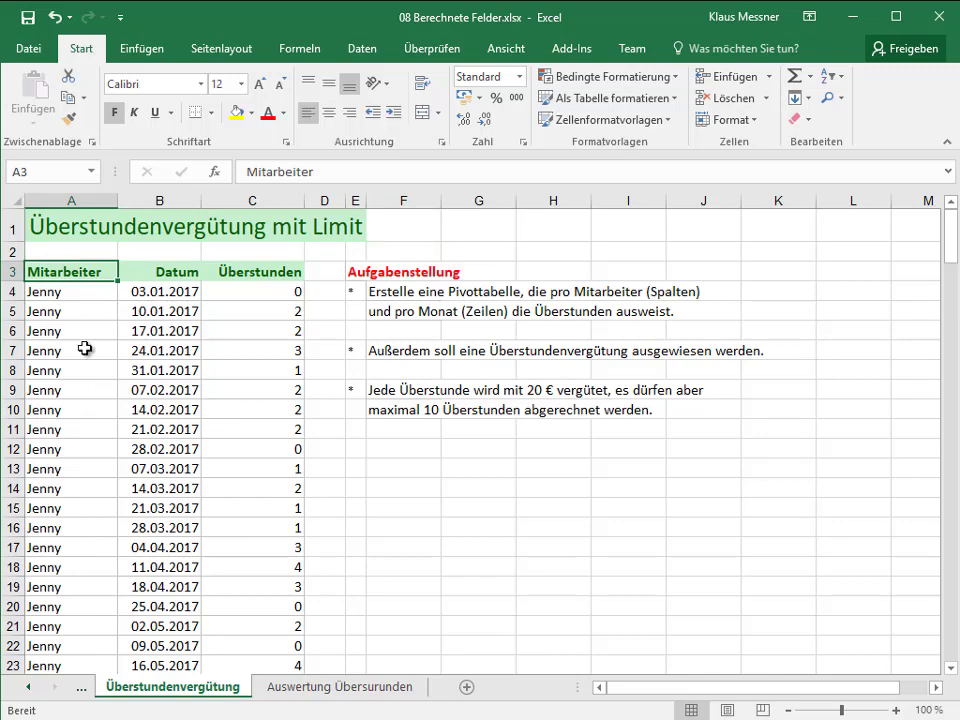
{"action": "scroll", "coordinate": [85, 348], "scroll_direction": "down", "scroll_amount": 5}
{"action": "scroll", "coordinate": [85, 348], "scroll_direction": "down", "scroll_amount": 6}
{"action": "scroll", "coordinate": [85, 348], "scroll_direction": "down", "scroll_amount": 7}
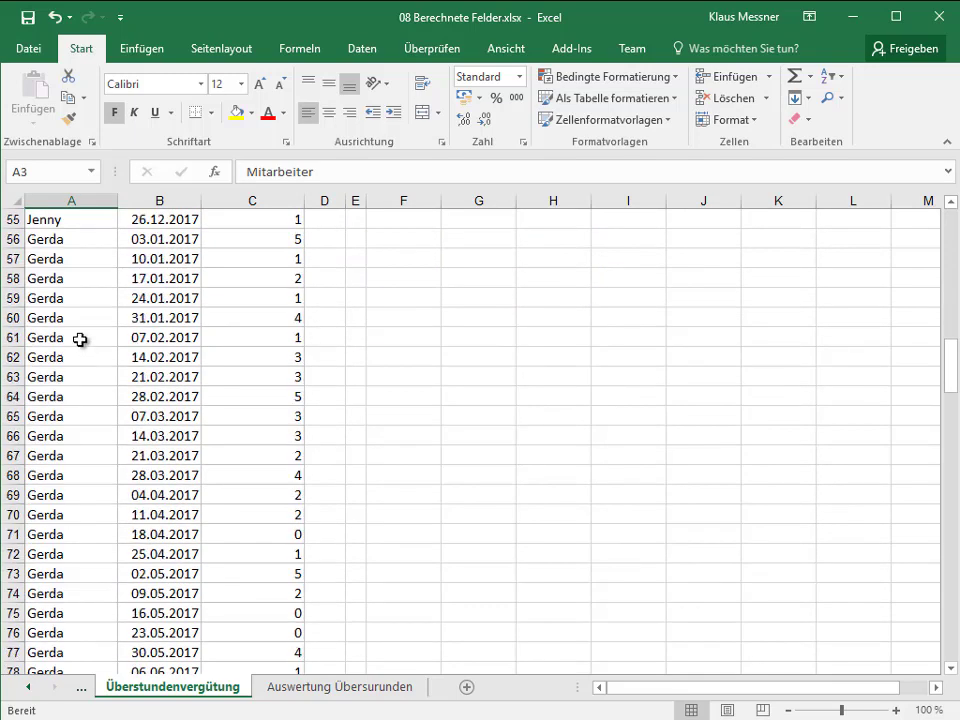
{"action": "scroll", "coordinate": [80, 335], "scroll_direction": "down", "scroll_amount": 6}
{"action": "scroll", "coordinate": [78, 330], "scroll_direction": "down", "scroll_amount": 10}
{"action": "scroll", "coordinate": [77, 326], "scroll_direction": "down", "scroll_amount": 3}
{"action": "scroll", "coordinate": [77, 324], "scroll_direction": "up", "scroll_amount": 7}
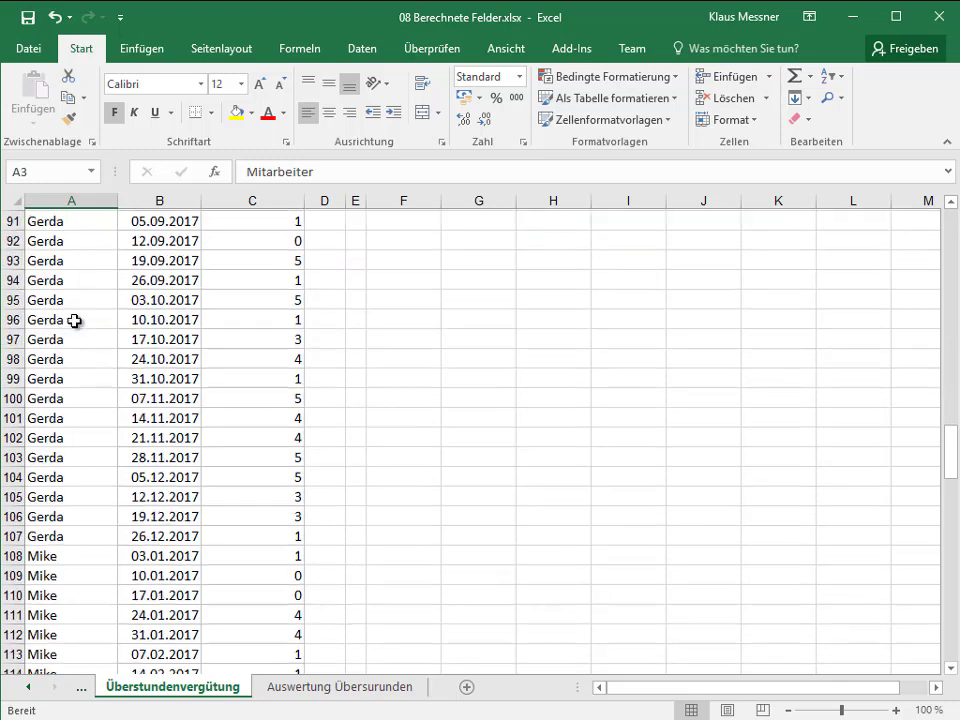
{"action": "scroll", "coordinate": [75, 320], "scroll_direction": "up", "scroll_amount": 15}
{"action": "scroll", "coordinate": [75, 320], "scroll_direction": "up", "scroll_amount": 8}
{"action": "scroll", "coordinate": [75, 320], "scroll_direction": "up", "scroll_amount": 7}
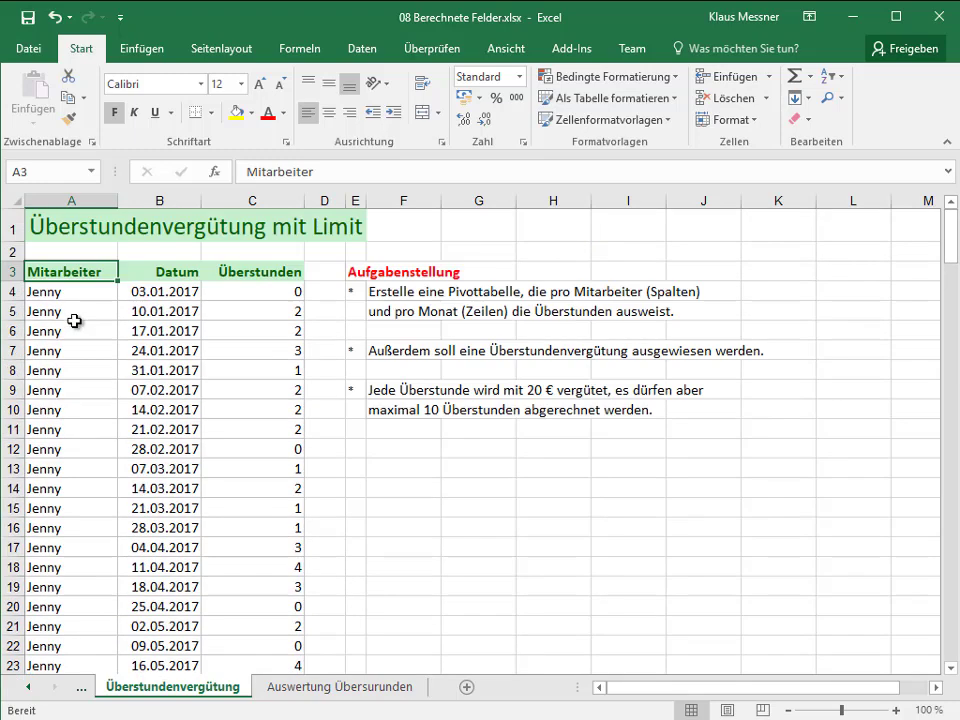
Inspect the first weekly dates and overtime hours, up to 17.01.2017
{"action": "left_click", "coordinate": [241, 294]}
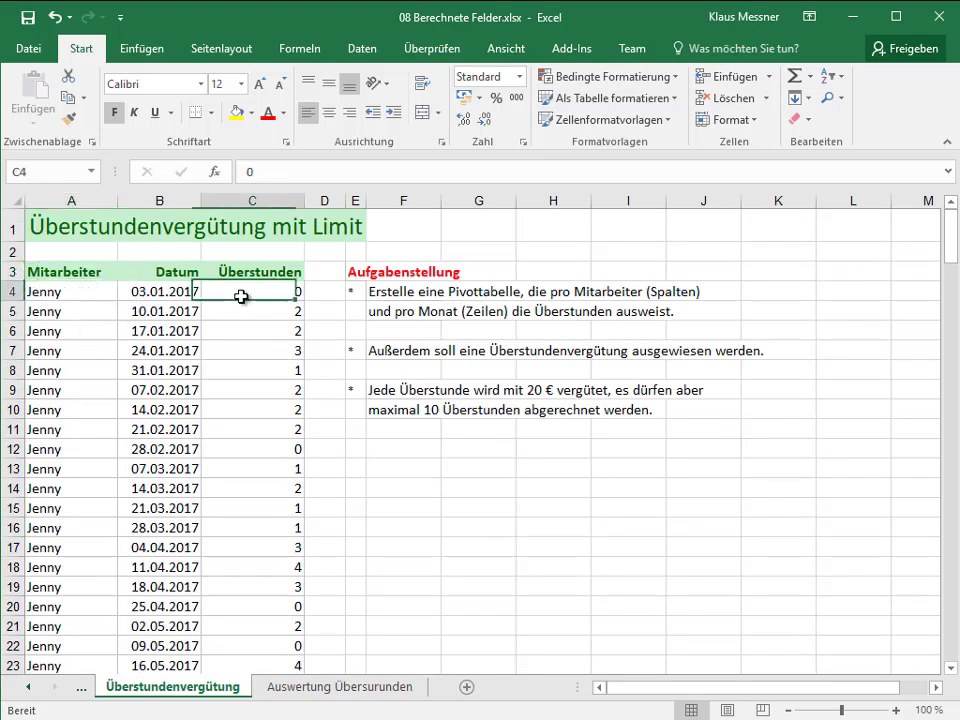
{"action": "left_click", "coordinate": [168, 295]}
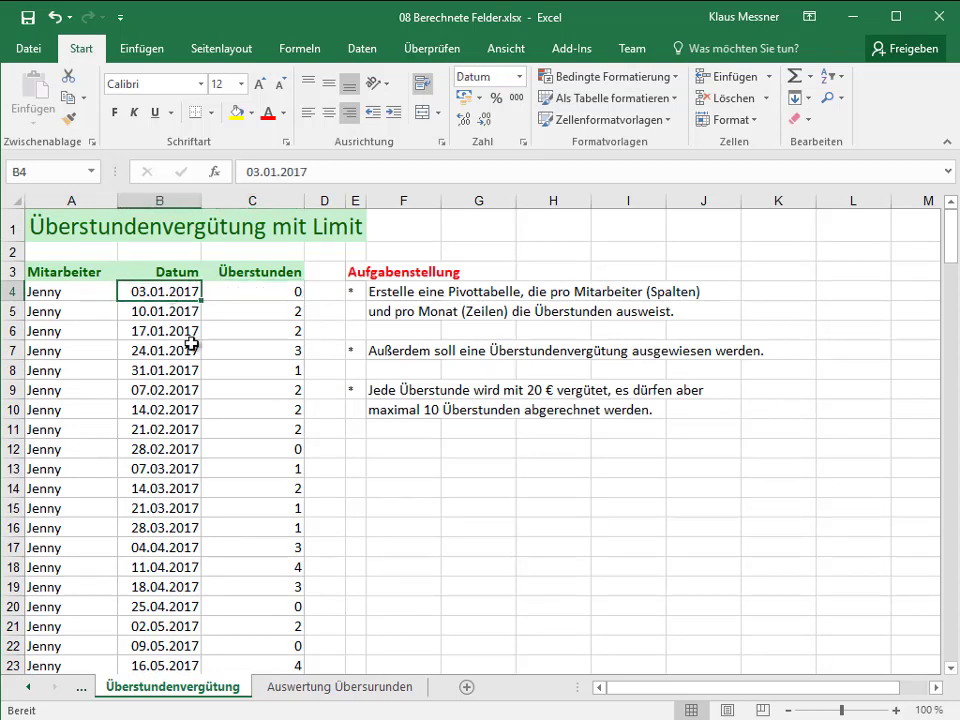
{"action": "left_click", "coordinate": [174, 314]}
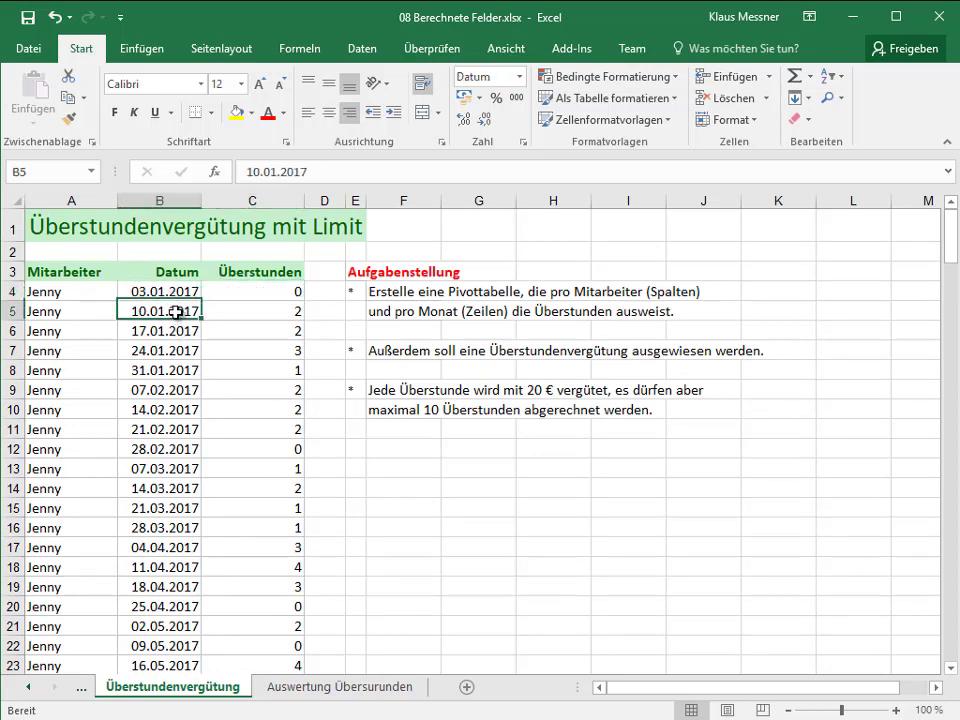
{"action": "left_click", "coordinate": [160, 331]}
{"action": "left_click", "coordinate": [162, 352]}
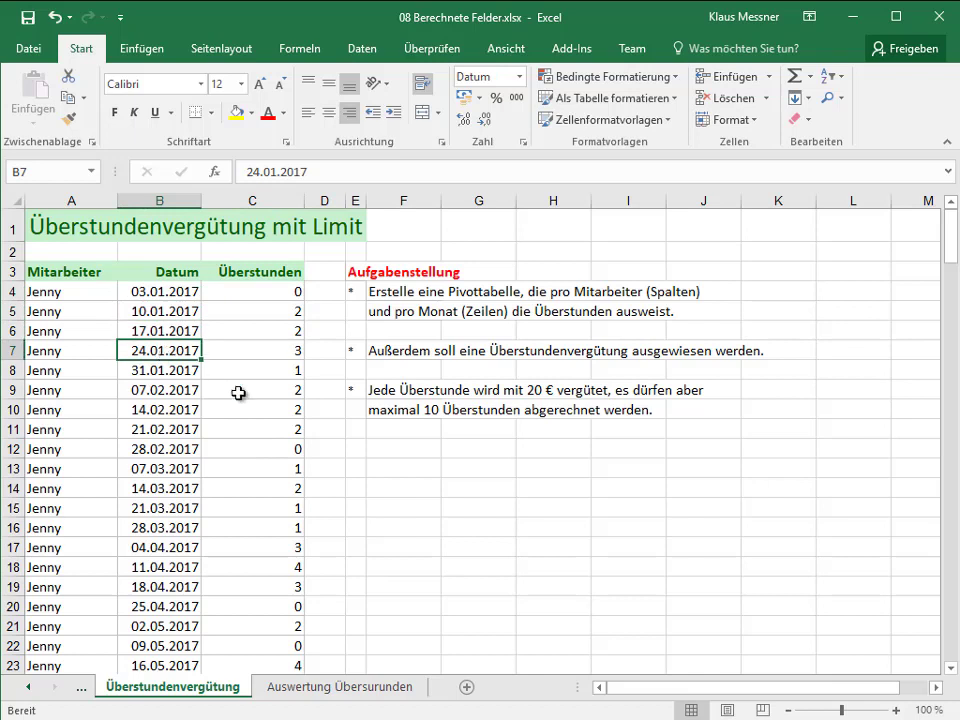
{"action": "left_click", "coordinate": [252, 298]}
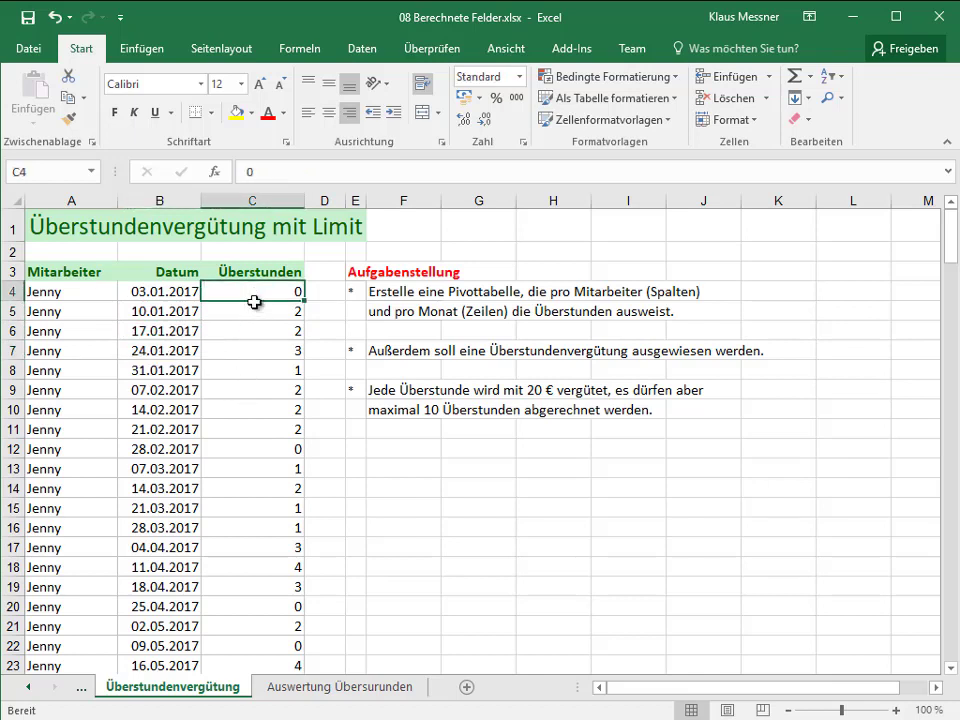
{"action": "left_click", "coordinate": [252, 311]}
{"action": "left_click", "coordinate": [242, 334]}
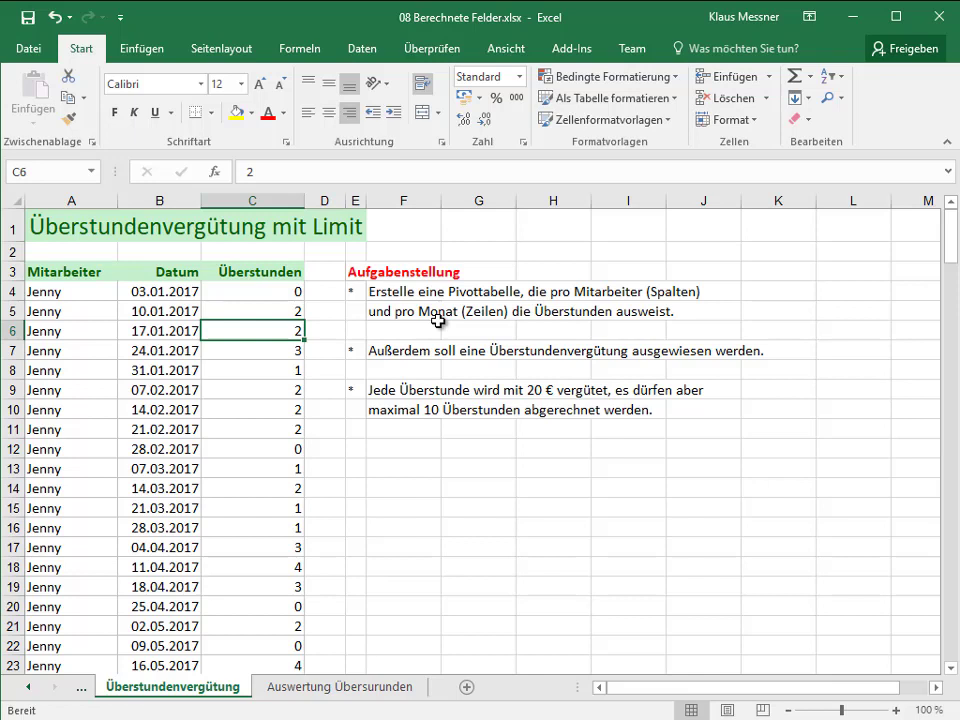
Review the overtime pivot and the task text on Überstundenvergütung, then return to Auswertung Übersurunden
{"action": "left_click", "coordinate": [312, 688]}
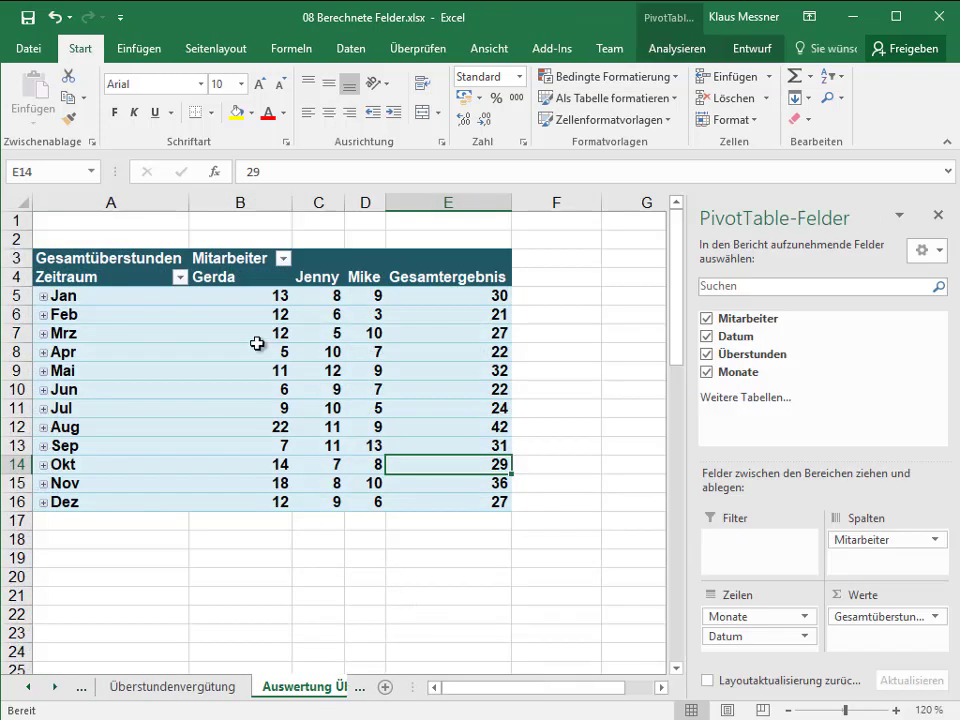
{"action": "left_click", "coordinate": [160, 335]}
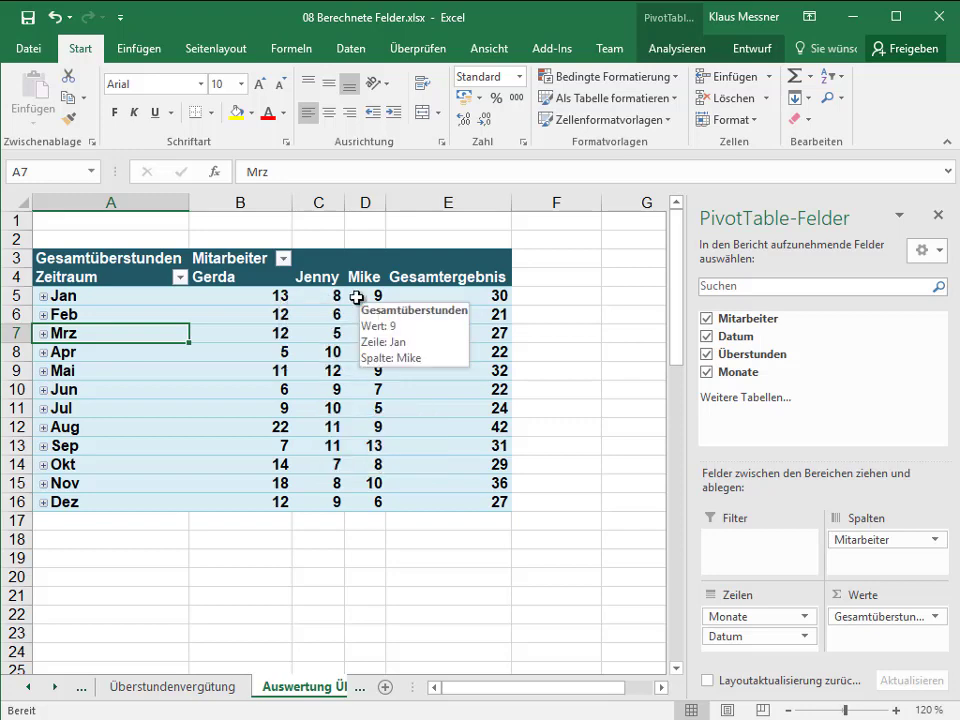
{"action": "left_click", "coordinate": [200, 687]}
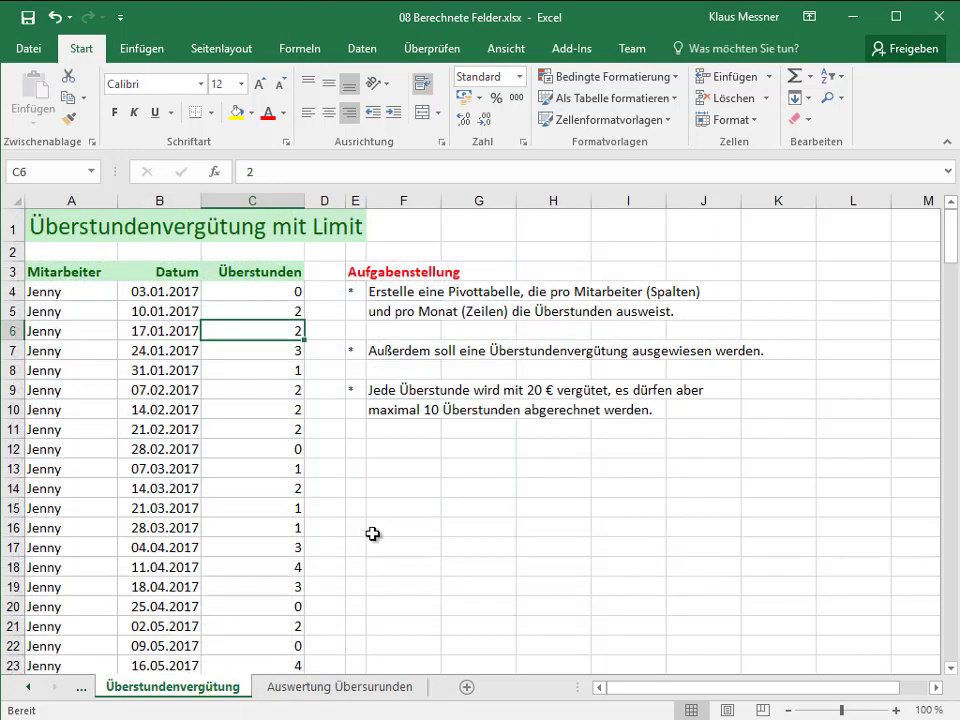
{"action": "left_click", "coordinate": [400, 355]}
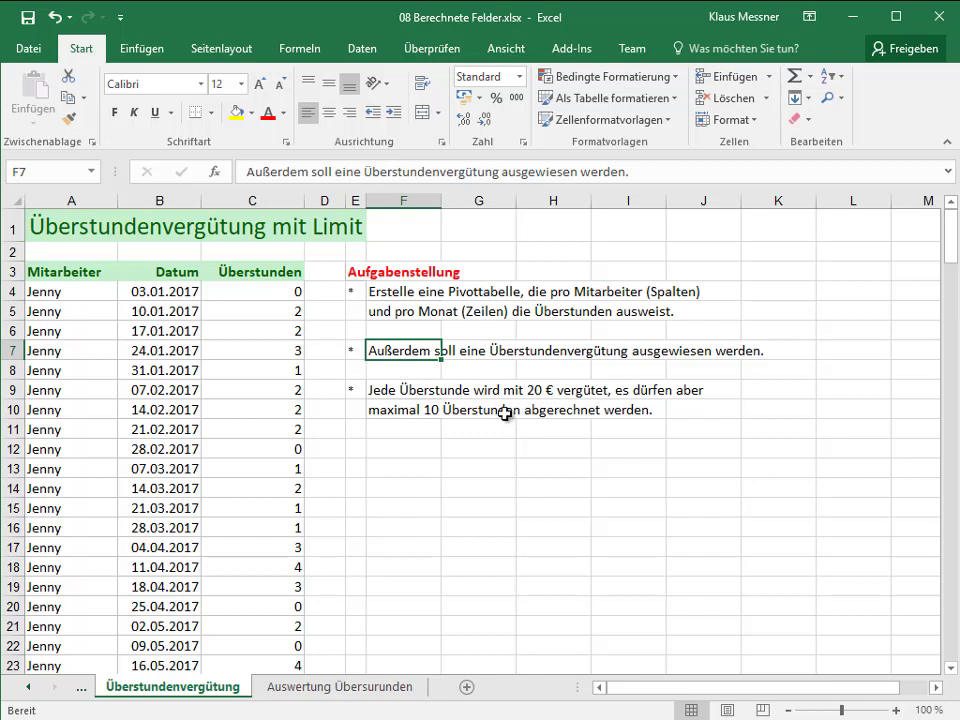
{"action": "left_click", "coordinate": [313, 690]}
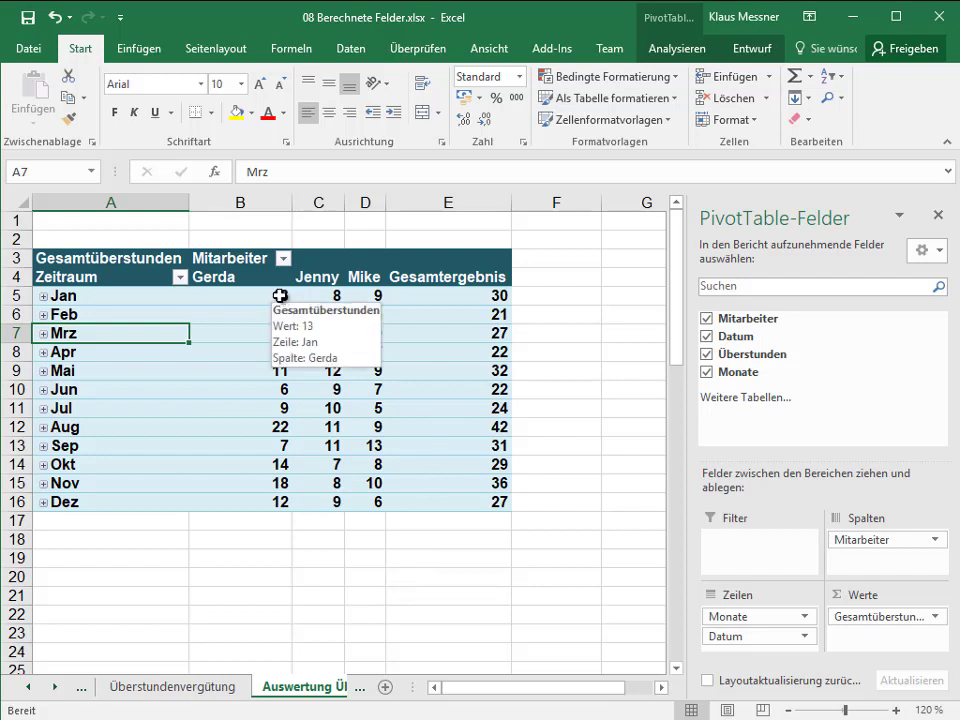
Open Berechnetes Feld einfügen via Analysieren > Berechnungen > Felder, Elemente und Gruppen
{"action": "left_click", "coordinate": [699, 60]}
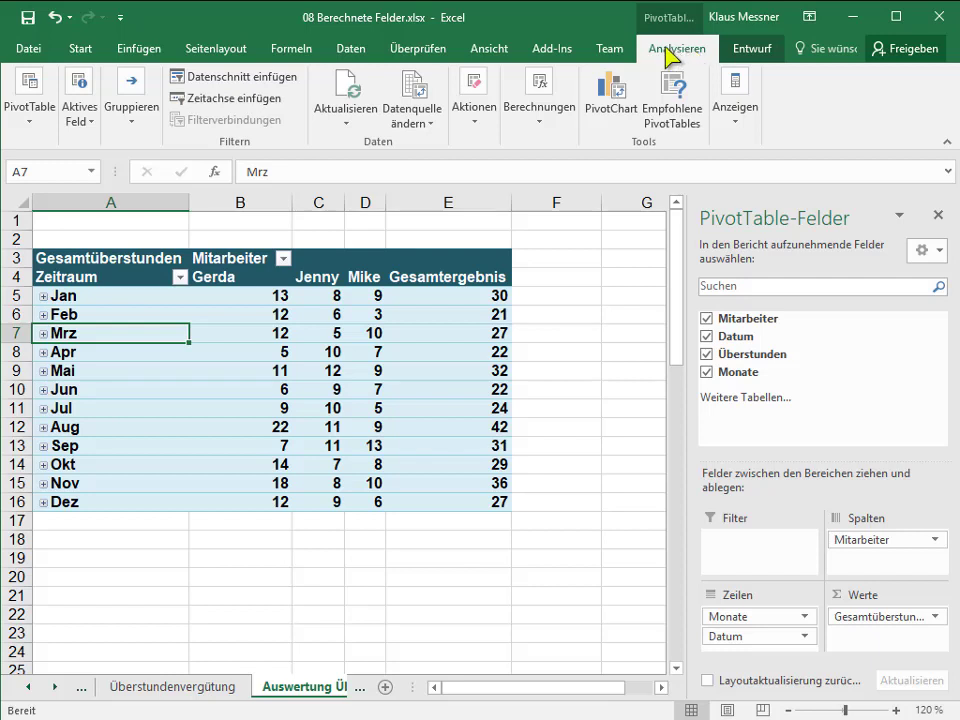
{"action": "left_click", "coordinate": [542, 120]}
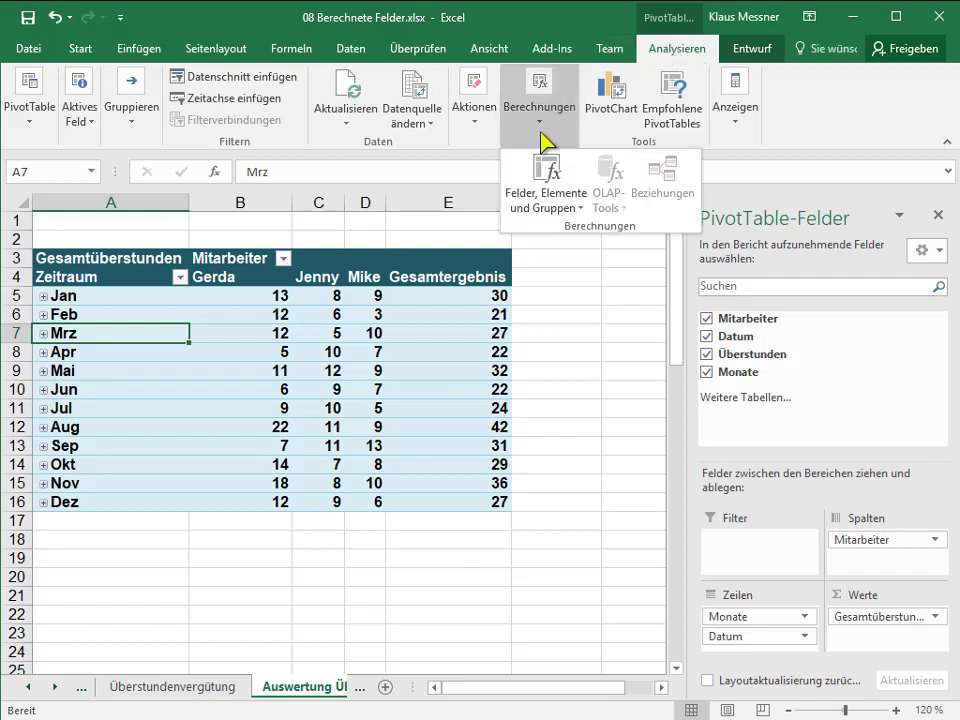
{"action": "left_click", "coordinate": [546, 184]}
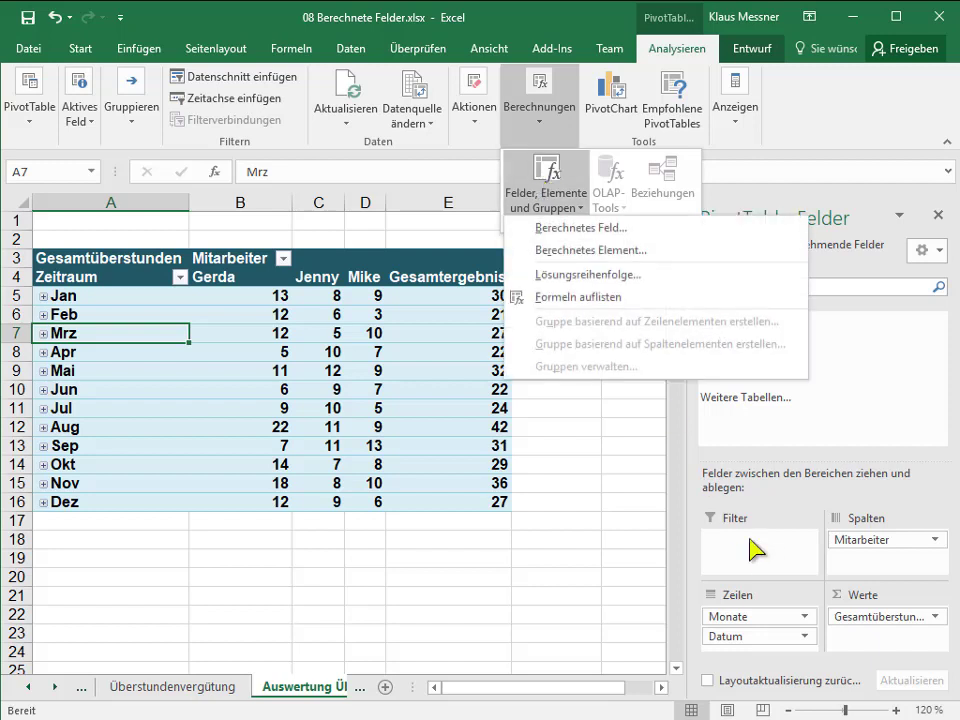
{"action": "left_click", "coordinate": [596, 232]}
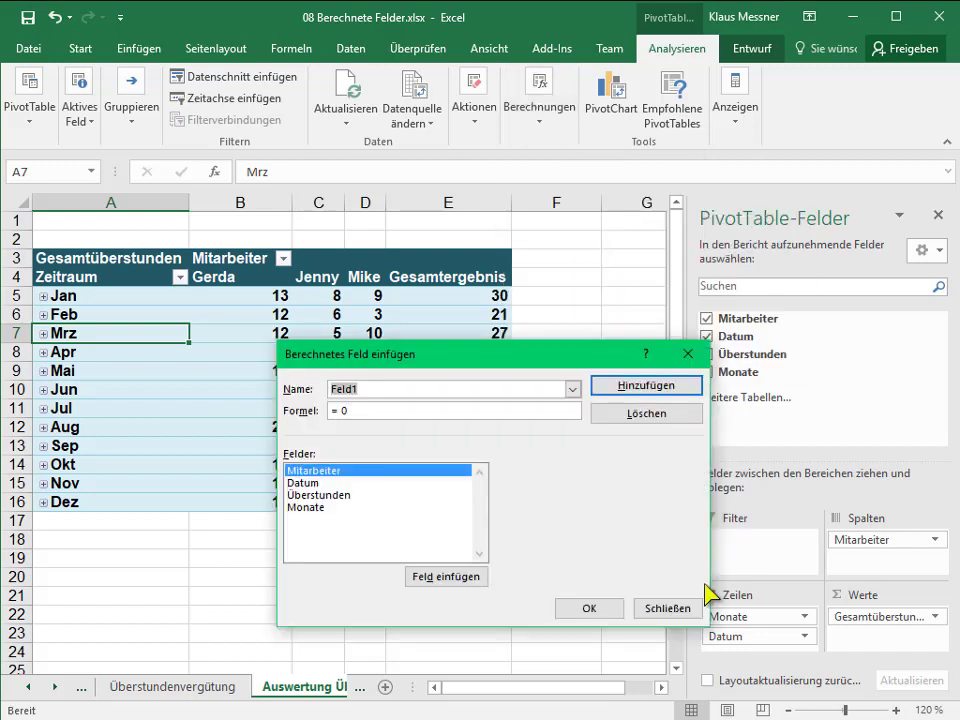
Add a calculated field named Vergütung with formula =Wenn(Überstunden>10;200;Überstunden*20)
{"action": "left_click_drag", "start_coordinate": [413, 356], "coordinate": [414, 392]}
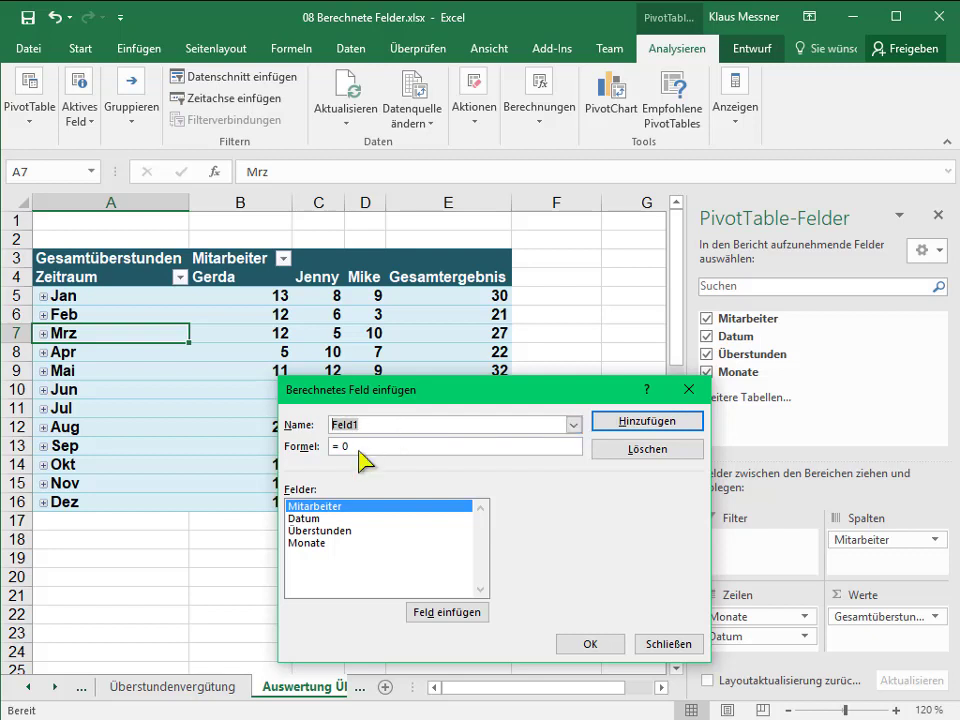
{"action": "type", "text": "Vergü"}
{"action": "type", "text": "tung"}
{"action": "mouse_move", "coordinate": [442, 395]}
{"action": "left_mouse_down"}
{"action": "mouse_move", "coordinate": [460, 425]}
{"action": "mouse_move", "coordinate": [475, 401]}
{"action": "left_mouse_up"}
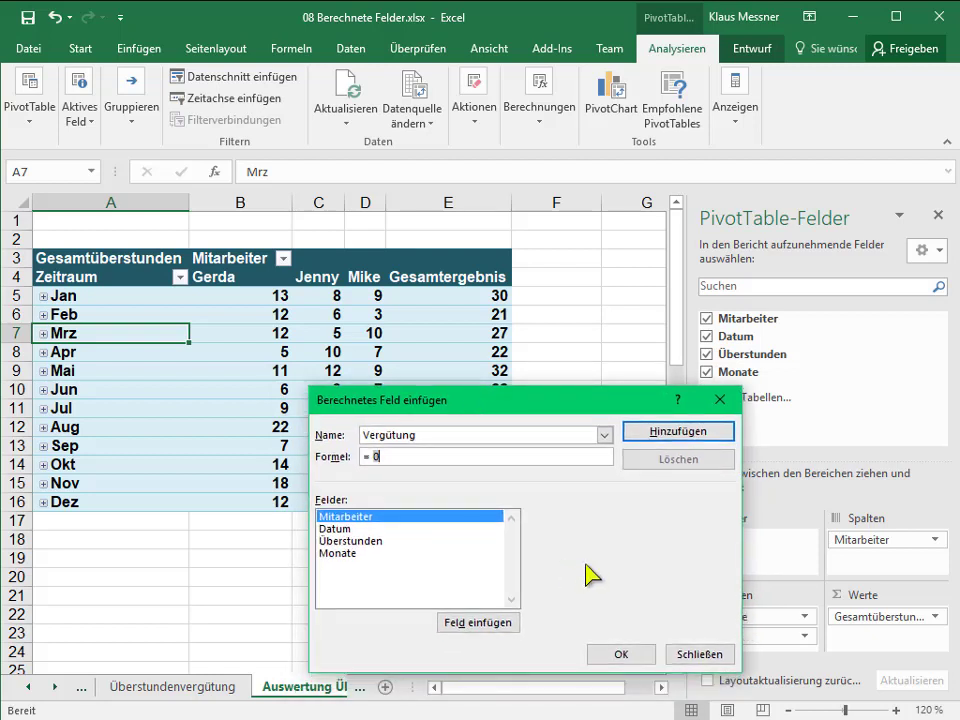
{"action": "key", "text": "BackSpace"}
{"action": "type", "text": "Wenn("}
{"action": "left_click", "coordinate": [367, 541]}
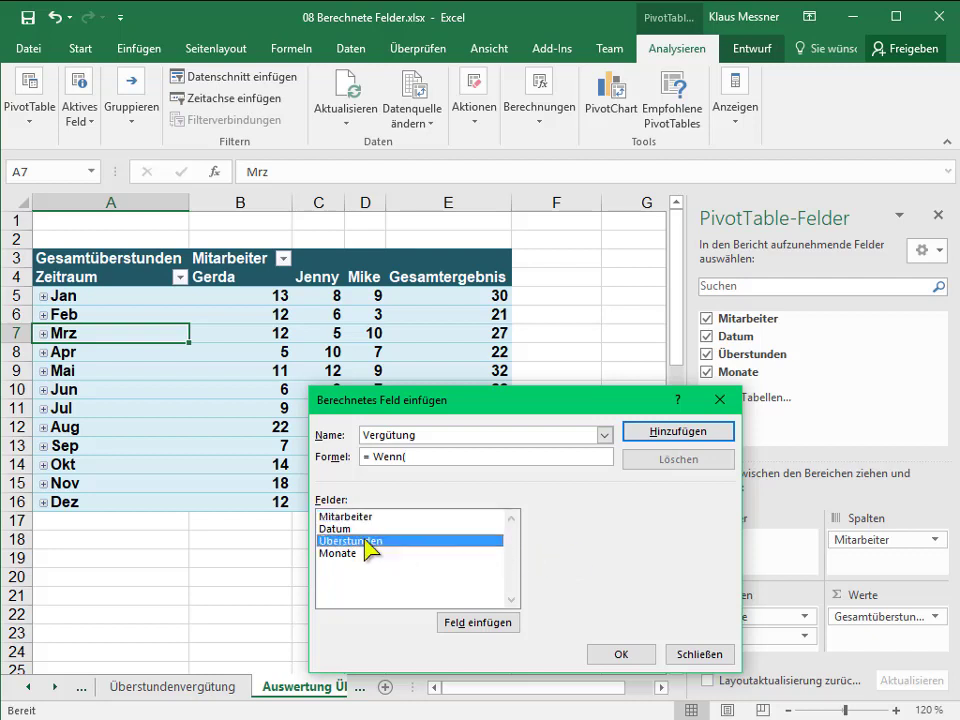
{"action": "double_click", "coordinate": [367, 541]}
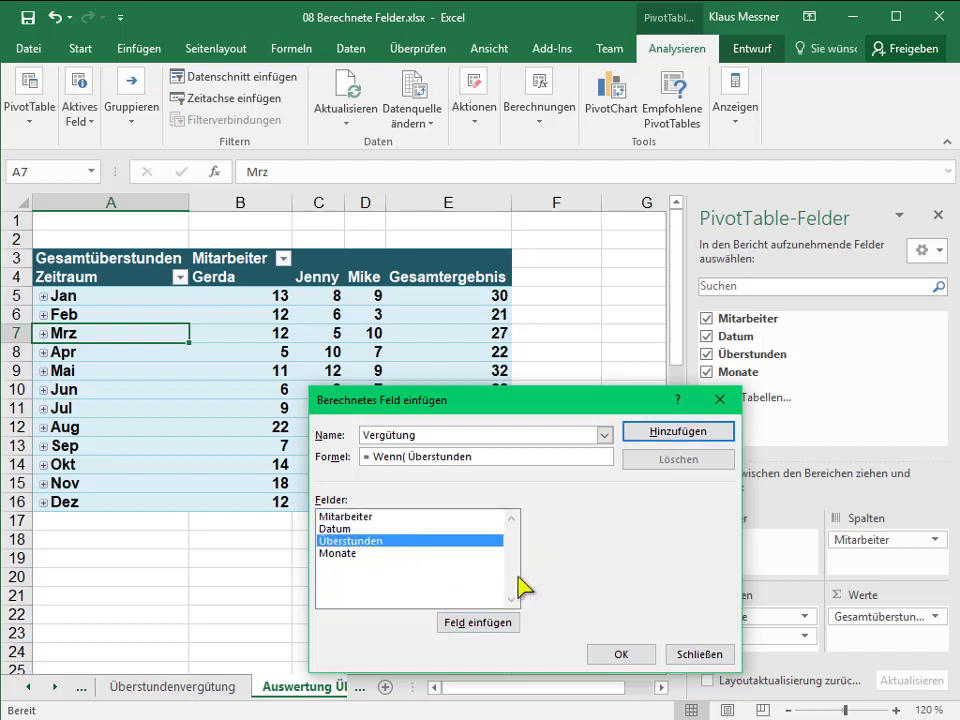
{"action": "type", "text": ">10"}
{"action": "type", "text": ";"}
{"action": "type", "text": "200"}
{"action": "type", "text": ";"}
{"action": "double_click", "coordinate": [383, 541]}
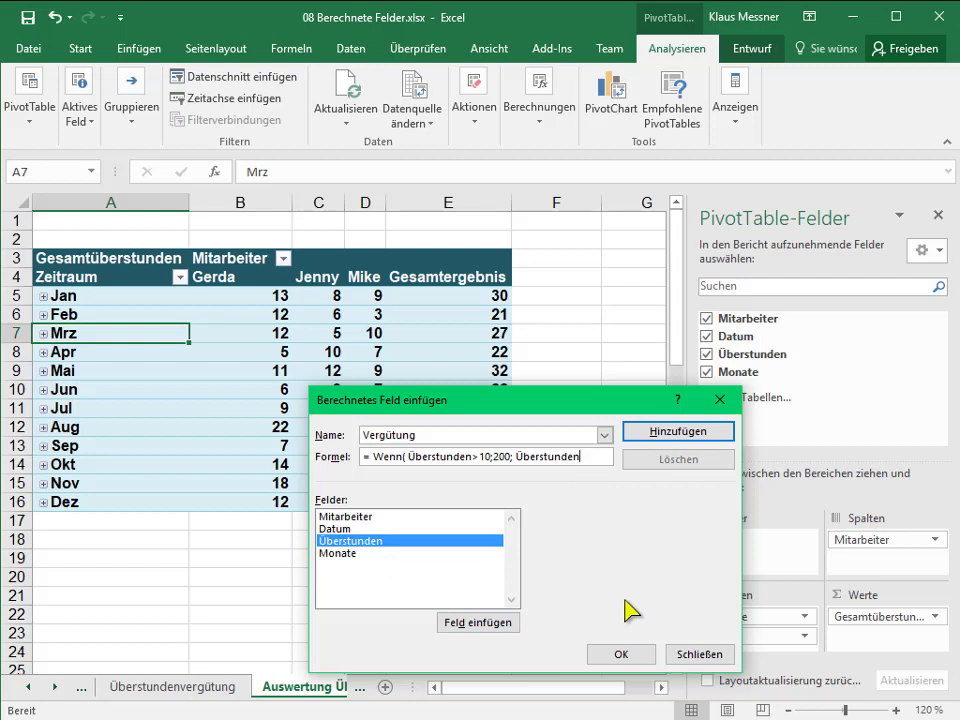
{"action": "type", "text": "*20"}
{"action": "type", "text": ")"}
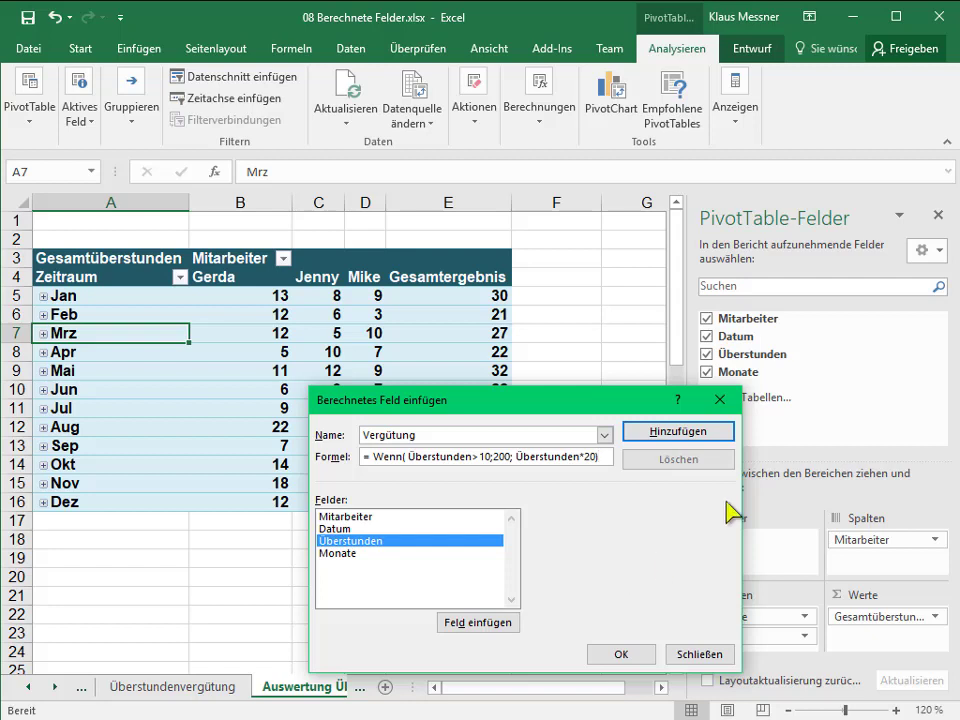
{"action": "left_click", "coordinate": [730, 432]}
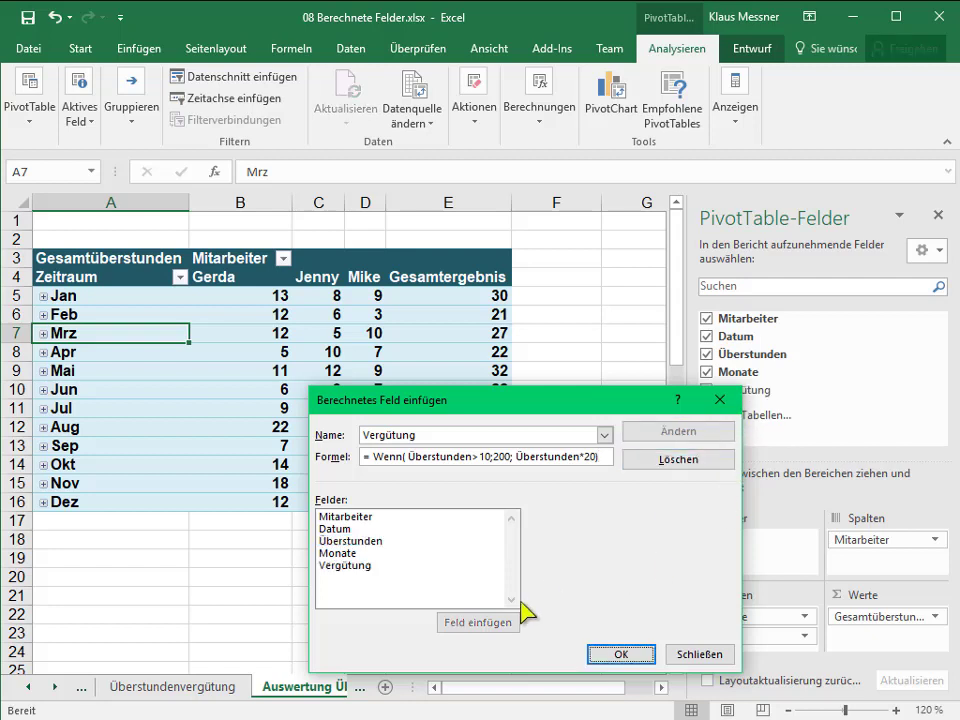
Confirm the field so Summe von Vergütung appears, then select it in the Werte area
{"action": "left_click", "coordinate": [636, 655]}
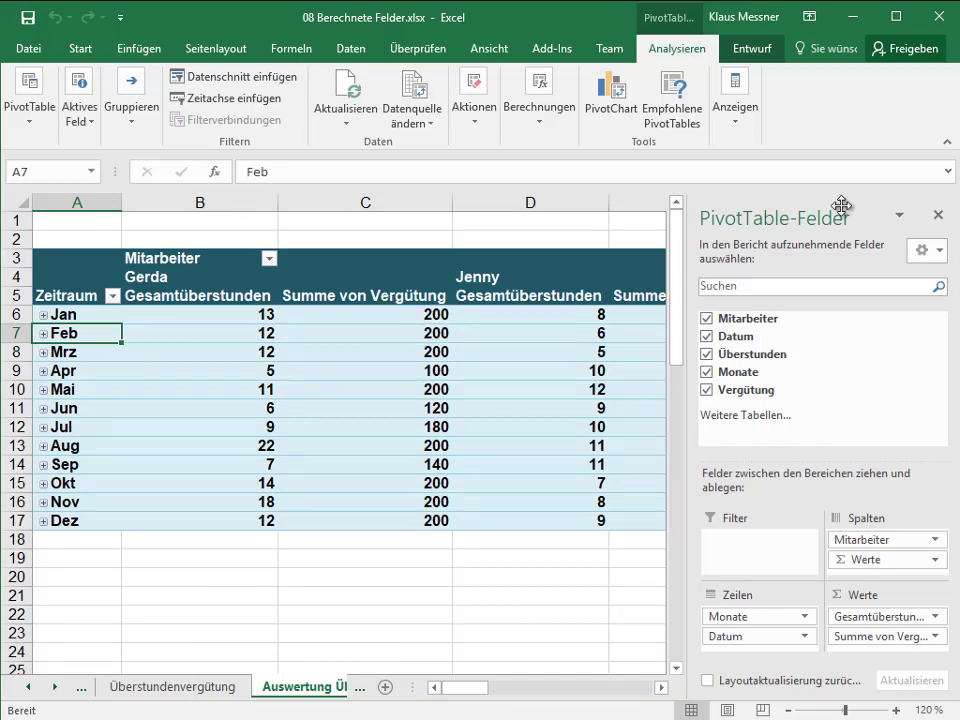
{"action": "left_click_drag", "start_coordinate": [827, 206], "coordinate": [449, 137]}
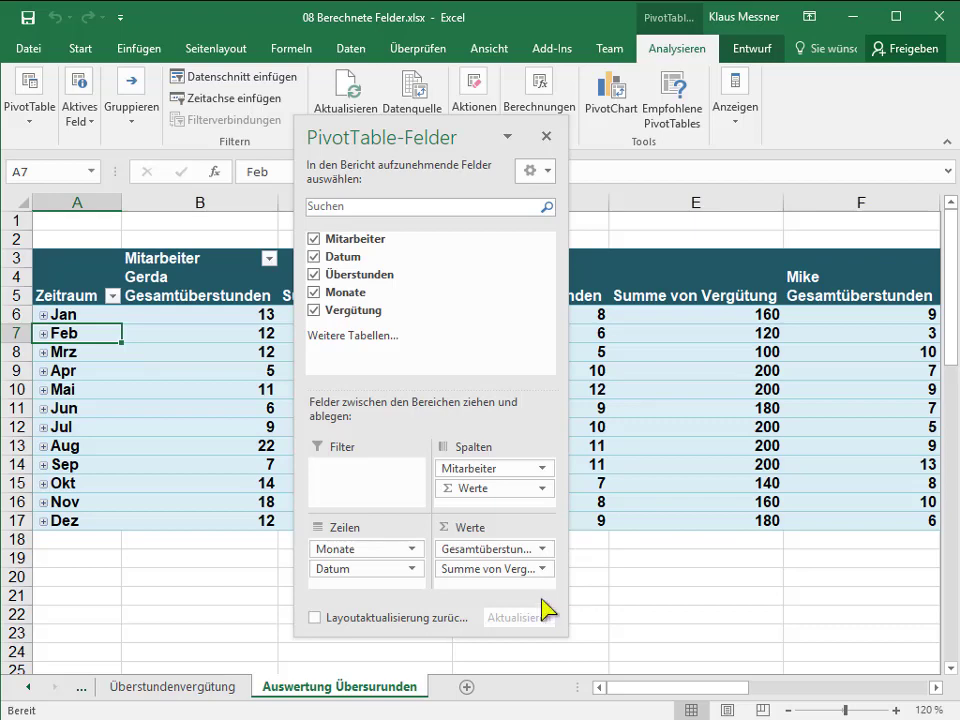
{"action": "left_click_drag", "start_coordinate": [435, 125], "coordinate": [347, 33]}
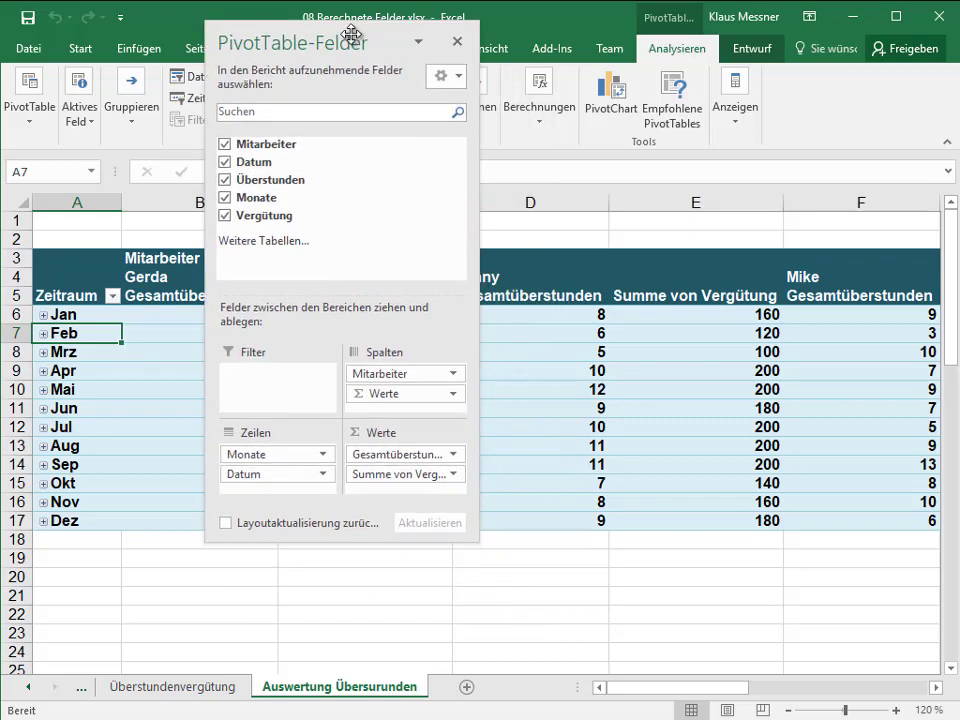
{"action": "left_click", "coordinate": [399, 476]}
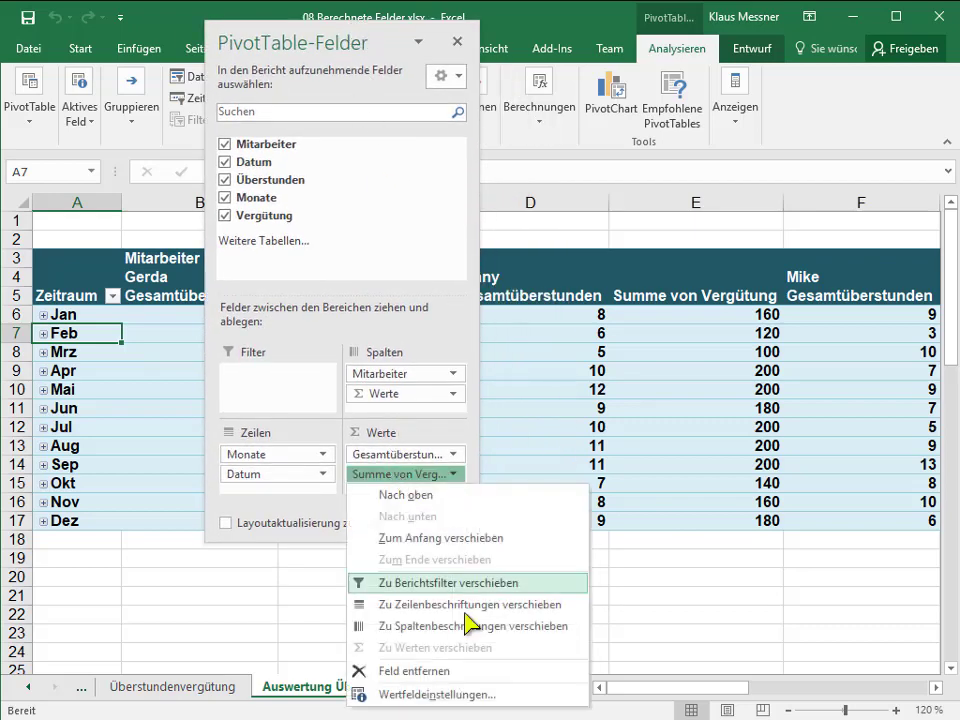
In Wertfeldeinstellungen, rename 'Summe von Vergütung' to 'Gesamtvergütung'
{"action": "left_click", "coordinate": [450, 695]}
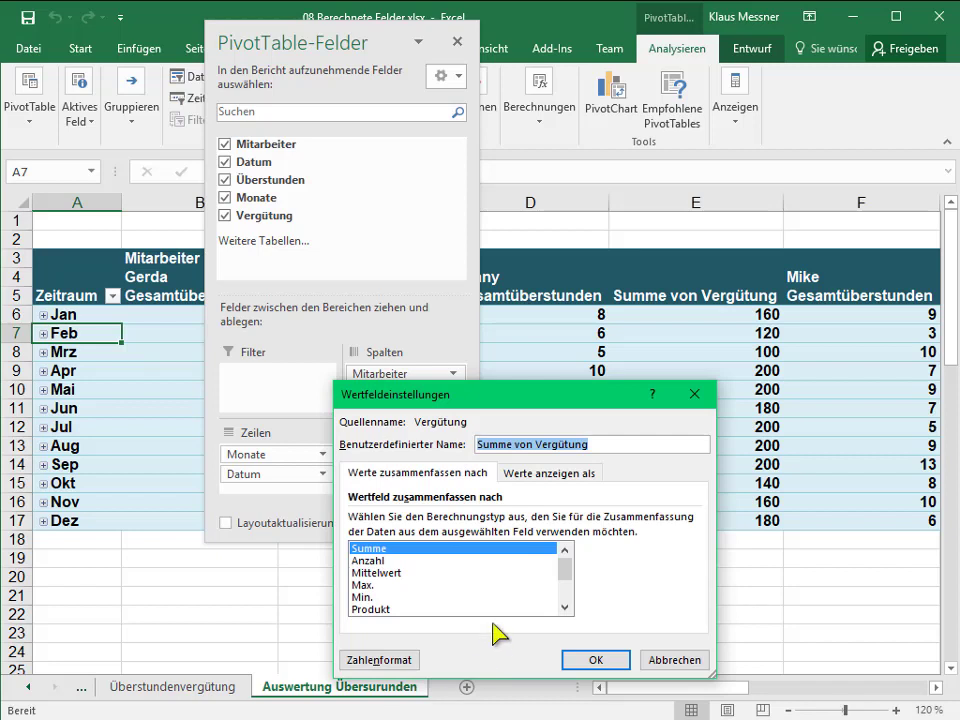
{"action": "left_click", "coordinate": [544, 444]}
{"action": "left_click_drag", "start_coordinate": [536, 444], "coordinate": [477, 444]}
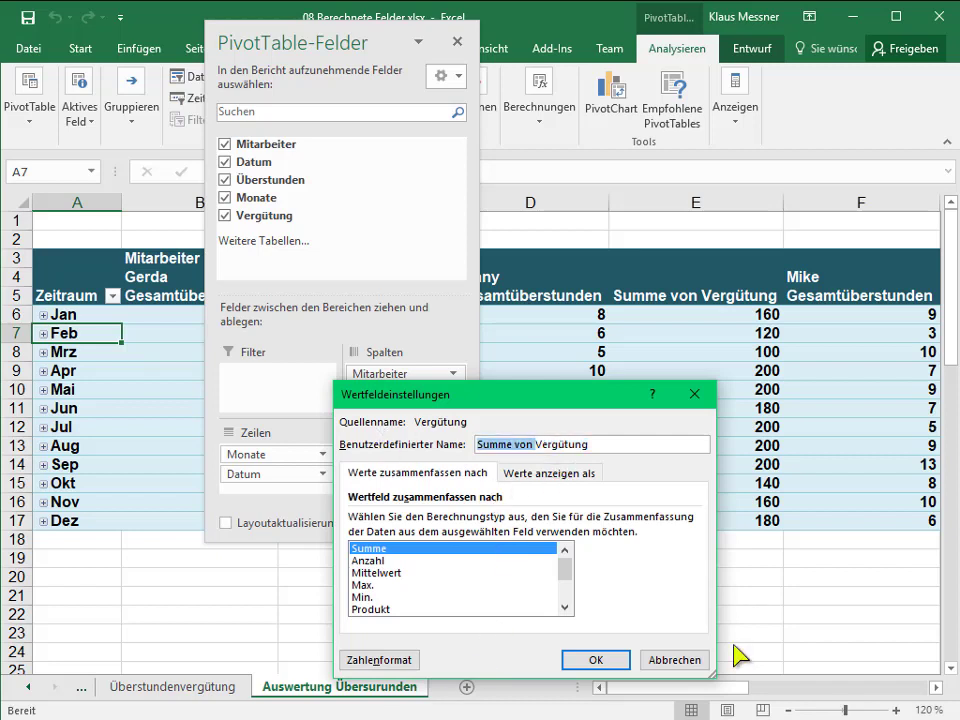
{"action": "key", "text": "BackSpace"}
{"action": "type", "text": "Gesamt"}
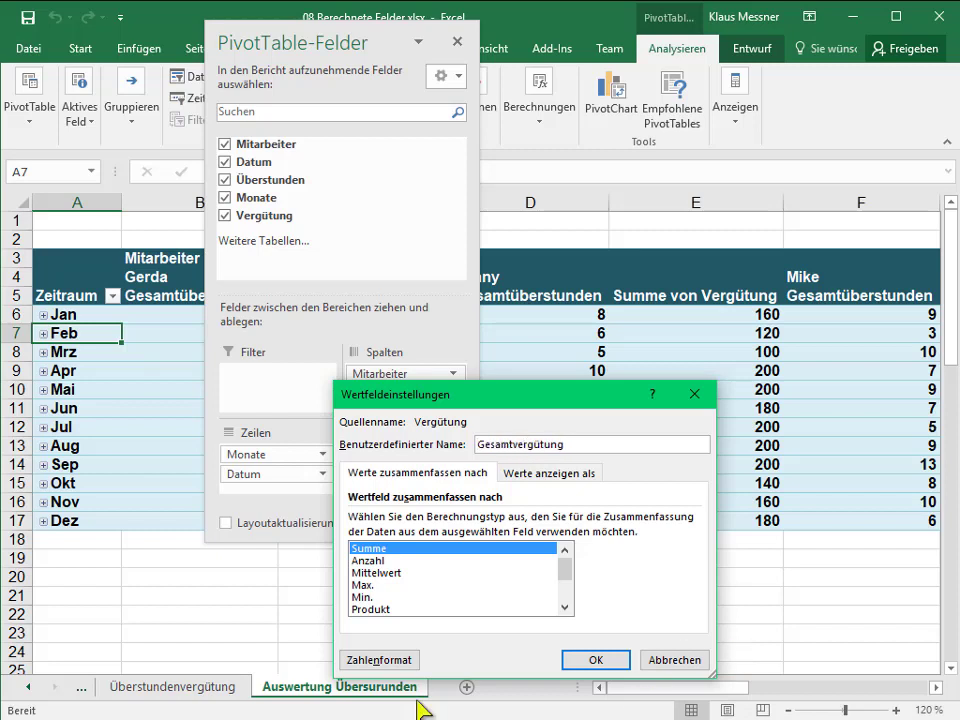
Format the field as Währung in € with 0 decimals and apply the settings
{"action": "left_click", "coordinate": [400, 667]}
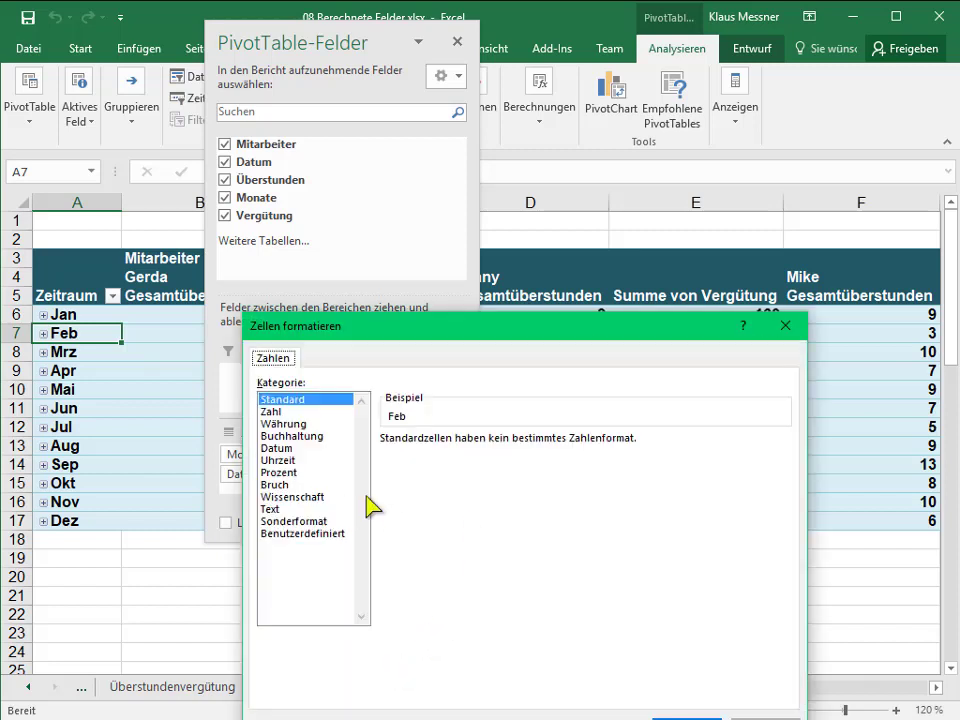
{"action": "left_click", "coordinate": [292, 424]}
{"action": "left_click", "coordinate": [507, 445]}
{"action": "left_click", "coordinate": [507, 445]}
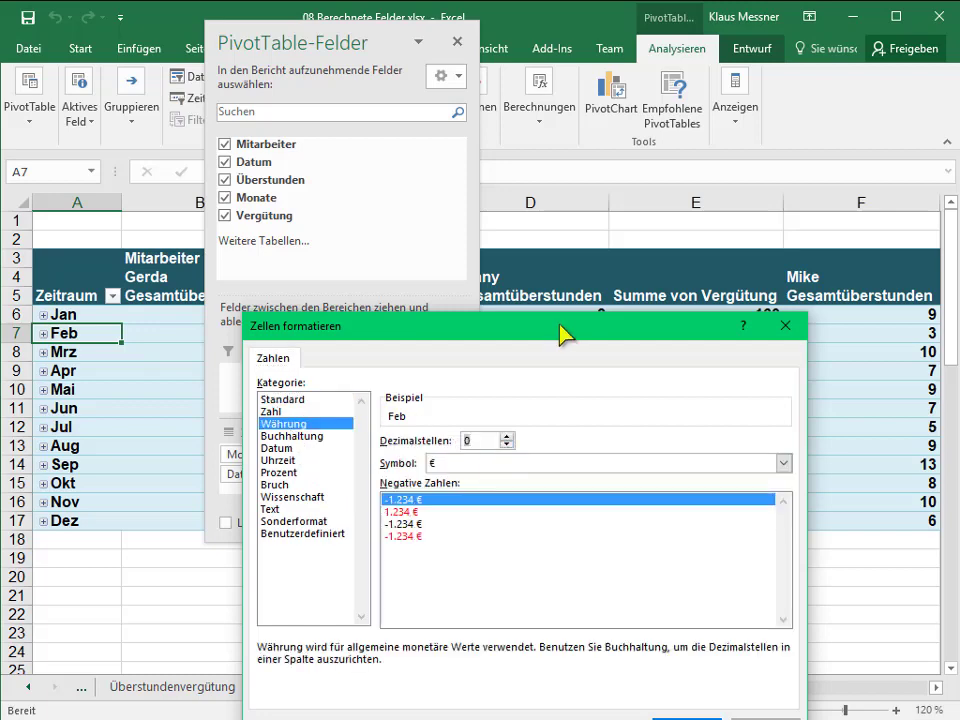
{"action": "left_click_drag", "start_coordinate": [563, 333], "coordinate": [544, 155]}
{"action": "left_click", "coordinate": [695, 553]}
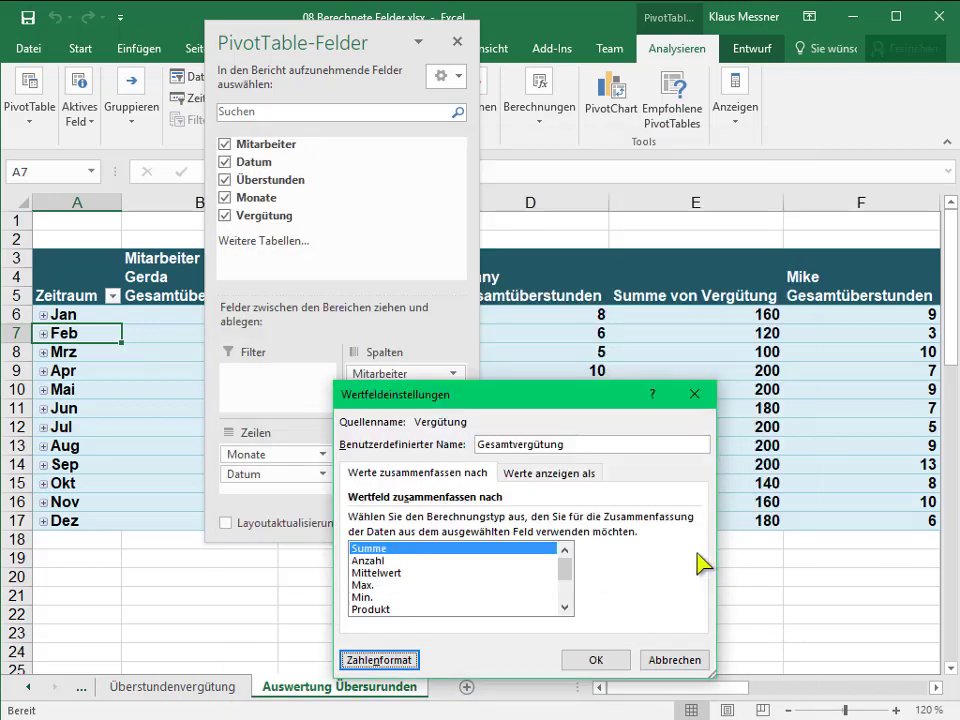
{"action": "left_click", "coordinate": [596, 660]}
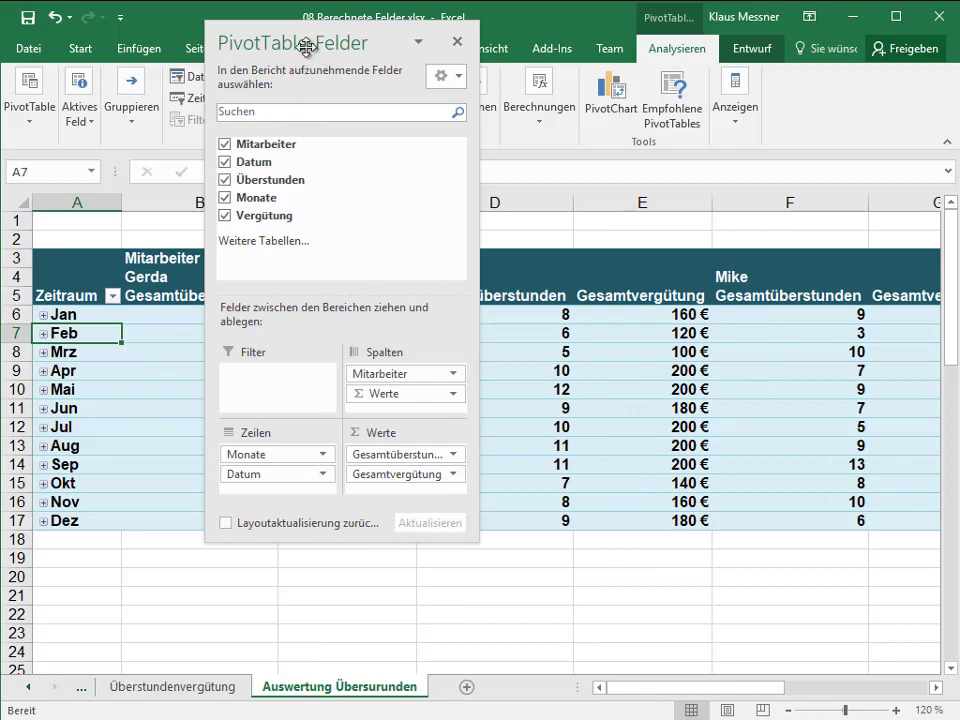
Compare Gerda's January (13 h, 200 €) and April (5 h, 100 €) values, then click outside the pivot
{"action": "left_click_drag", "start_coordinate": [307, 41], "coordinate": [786, 226]}
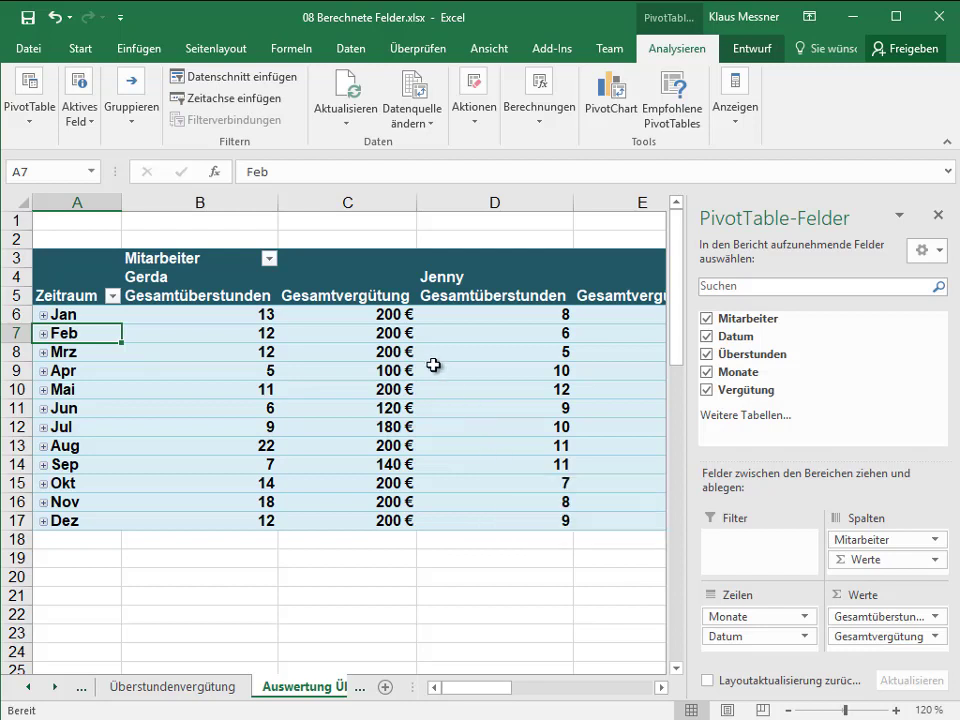
{"action": "left_click", "coordinate": [207, 318]}
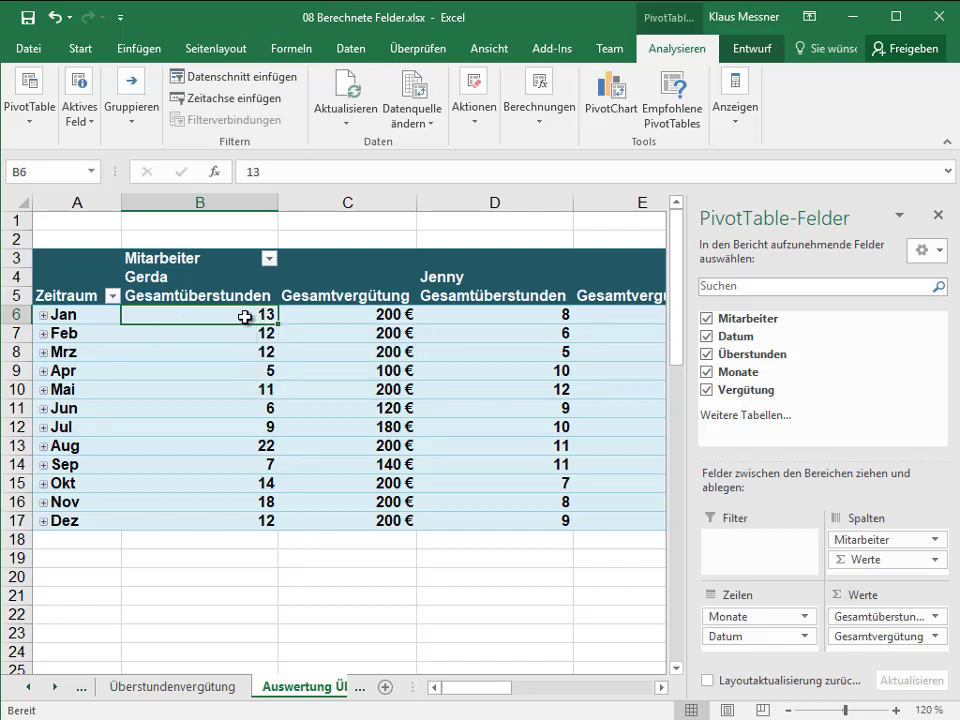
{"action": "left_click", "coordinate": [340, 319]}
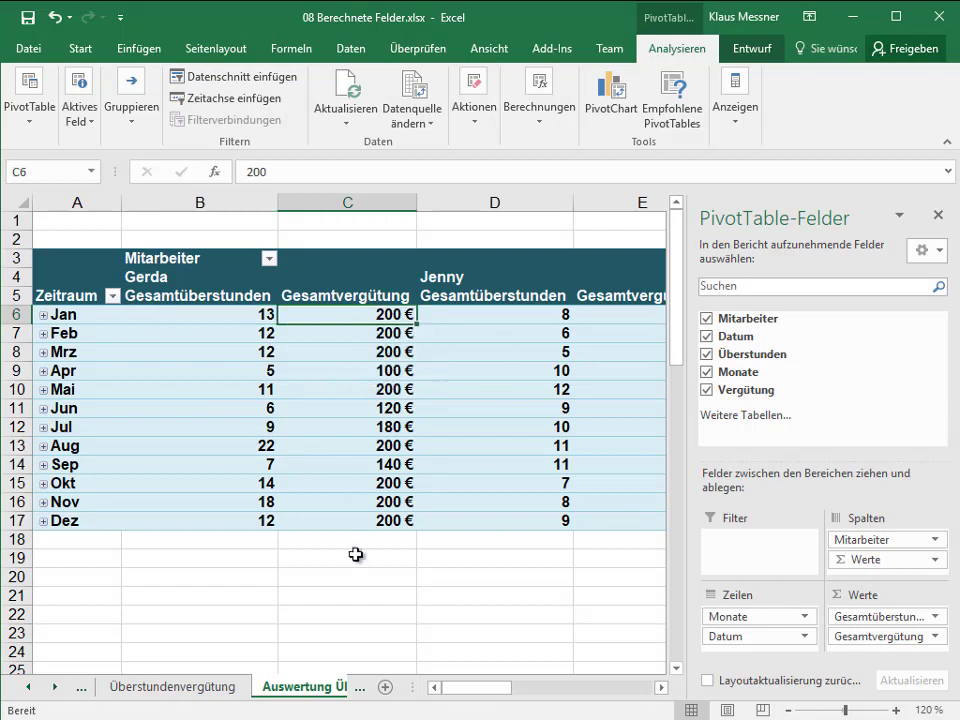
{"action": "left_click", "coordinate": [266, 366]}
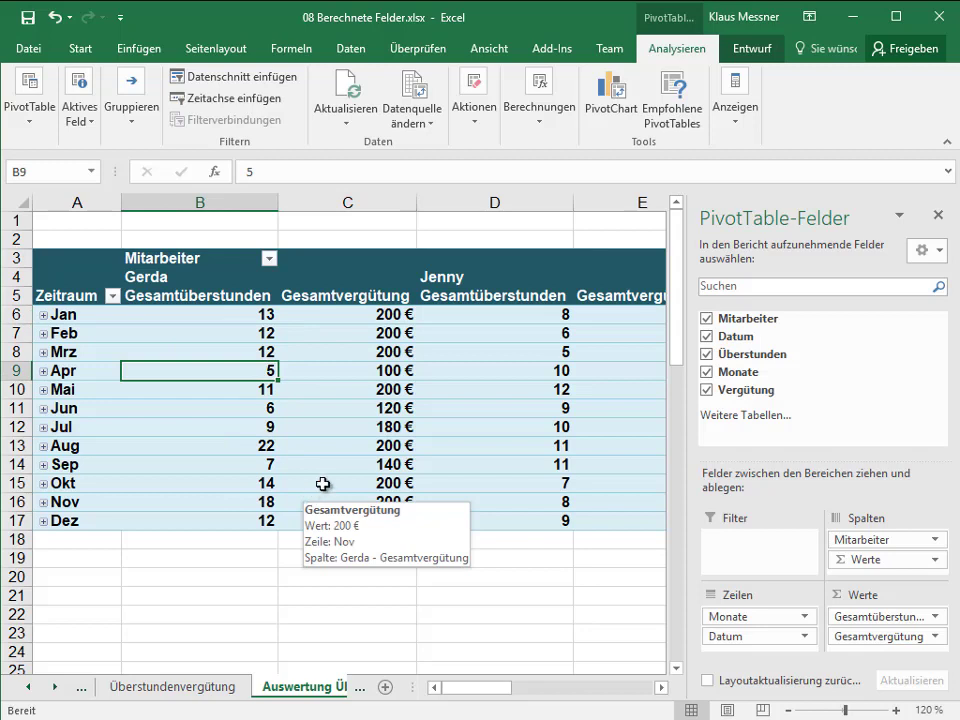
{"action": "left_click", "coordinate": [339, 375]}
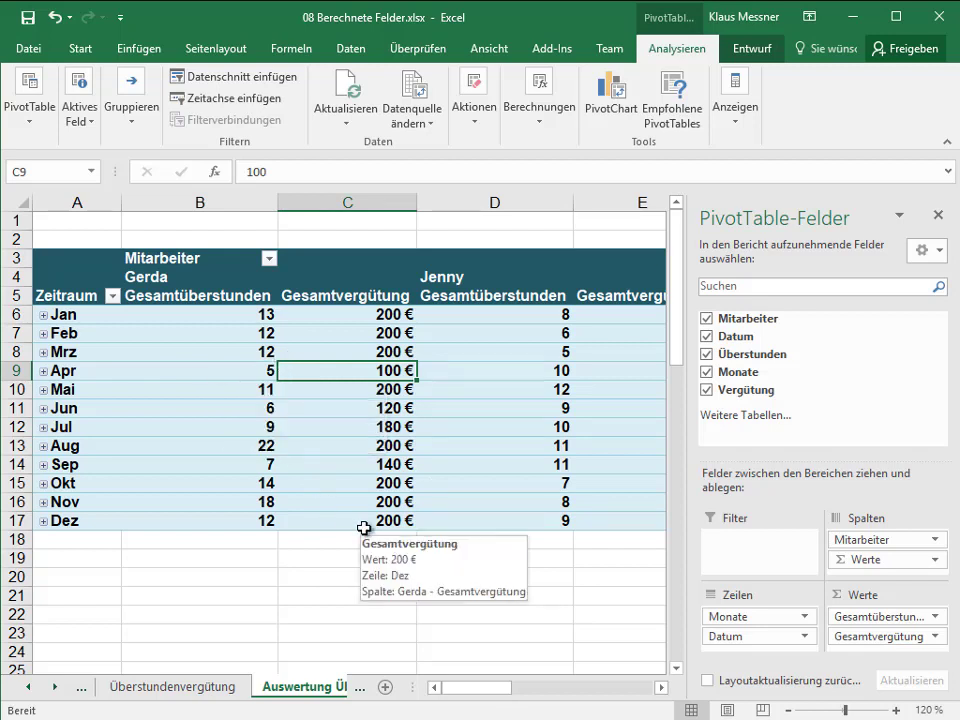
{"action": "left_click", "coordinate": [329, 560]}
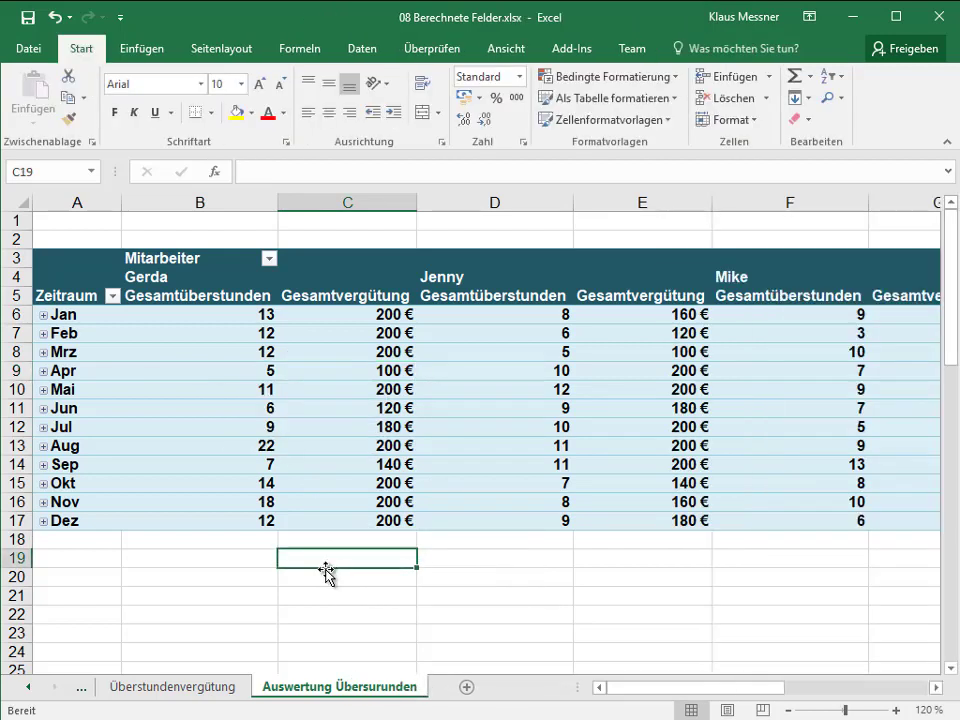